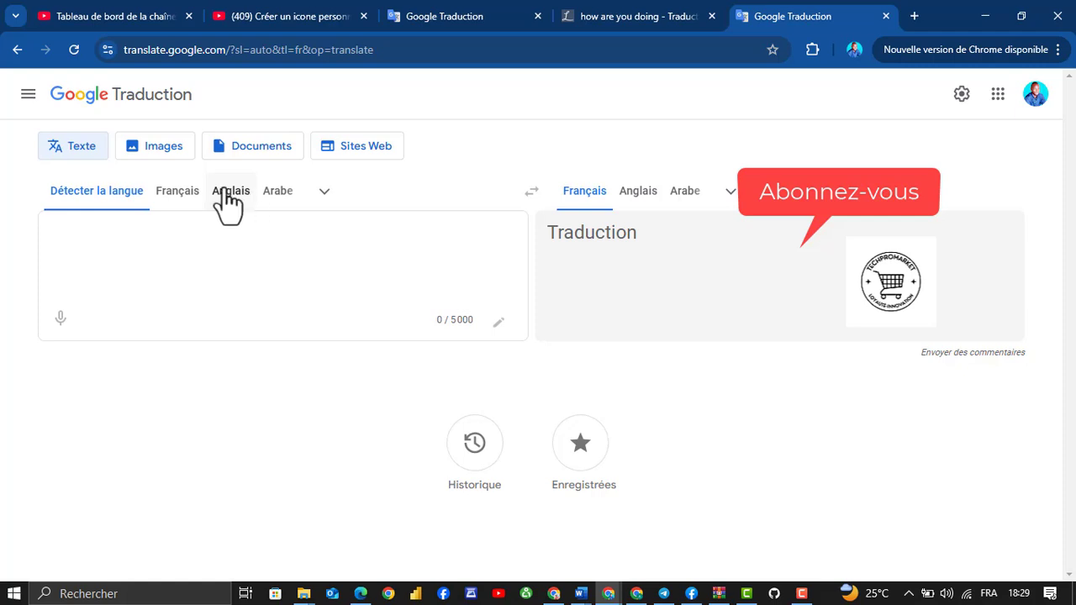
# Step: Set the translation from English to Tamazight and enter the suggested phrase "how are you" as the source text
pyautogui.click(227, 191)
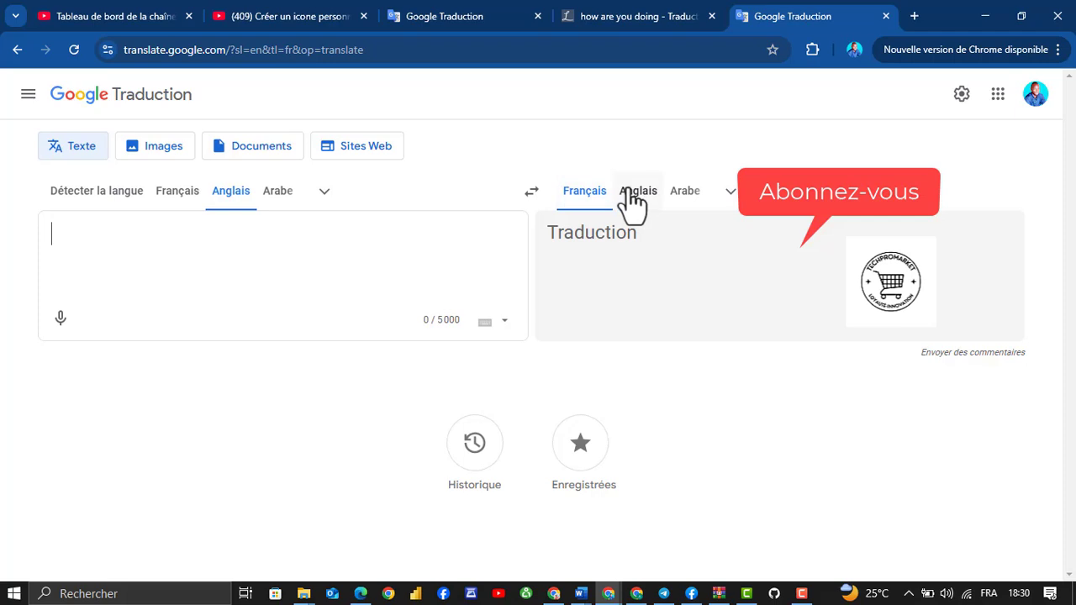
pyautogui.click(731, 192)
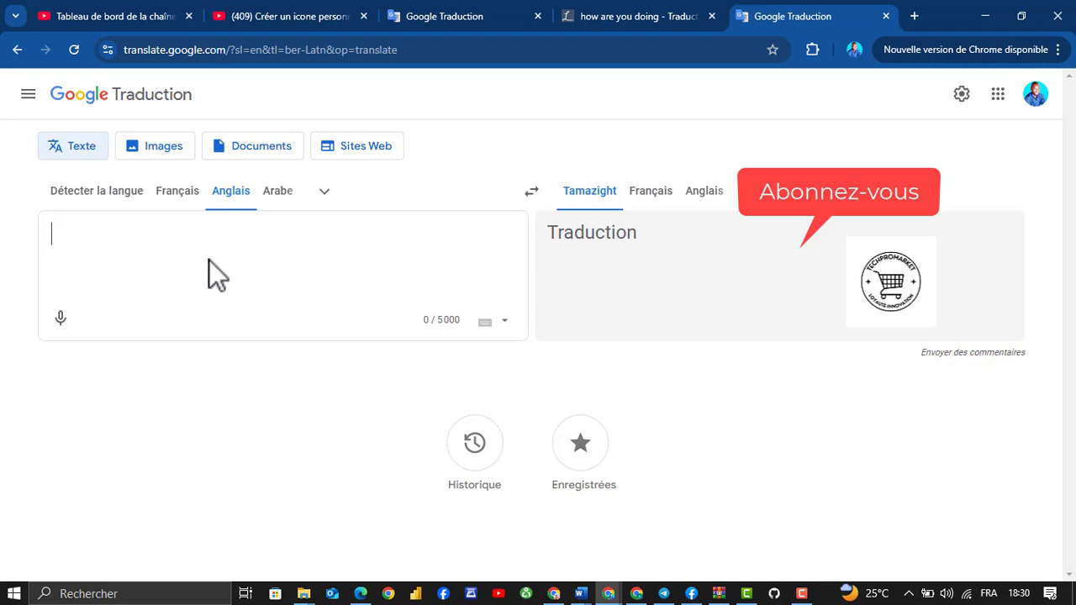
pyautogui.write('How')
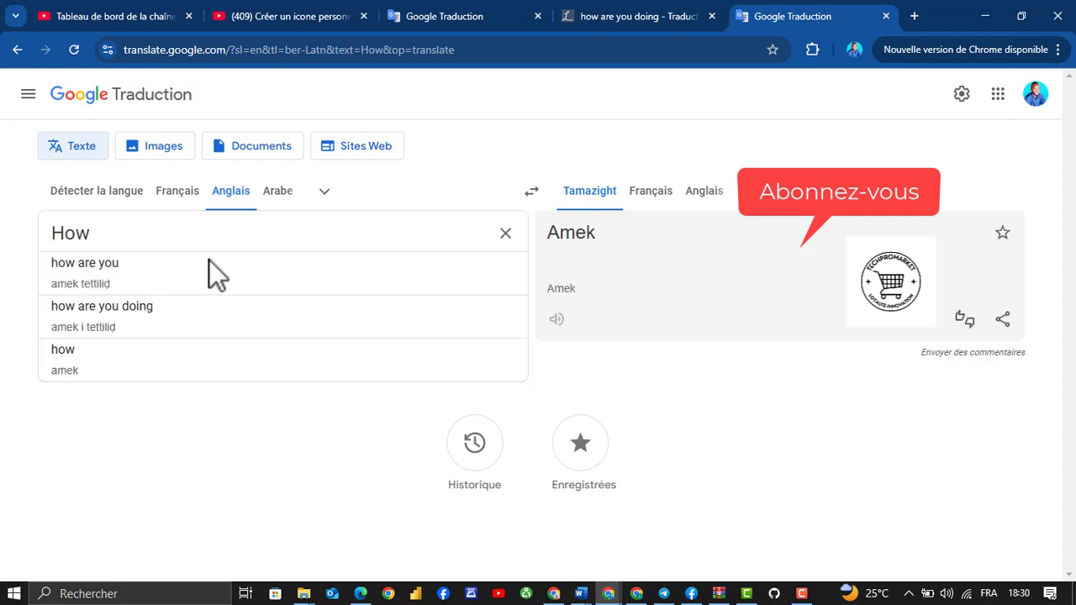
pyautogui.write(' are')
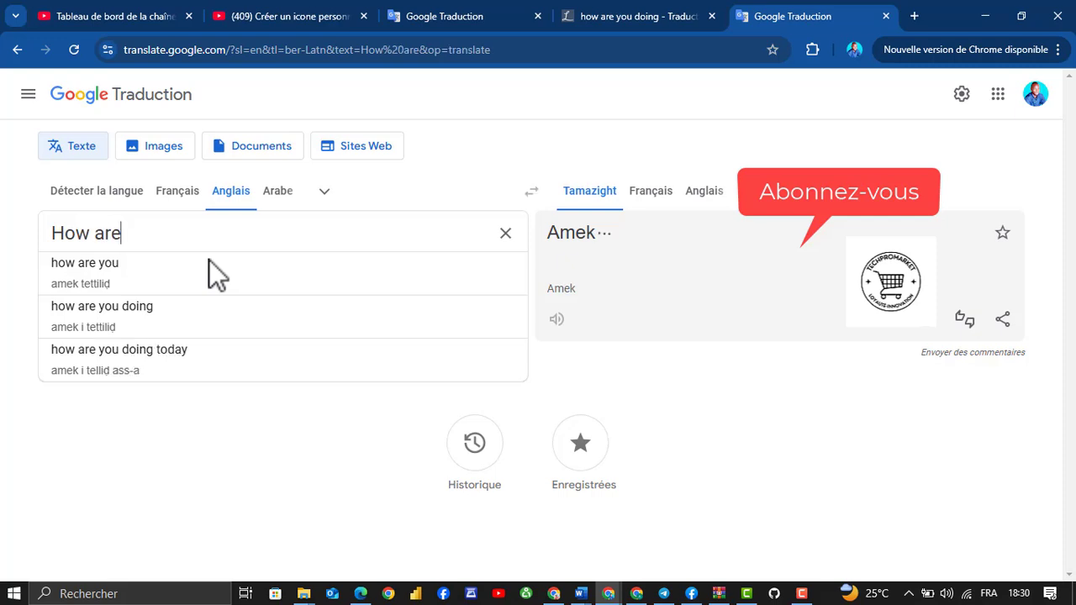
pyautogui.write(' you')
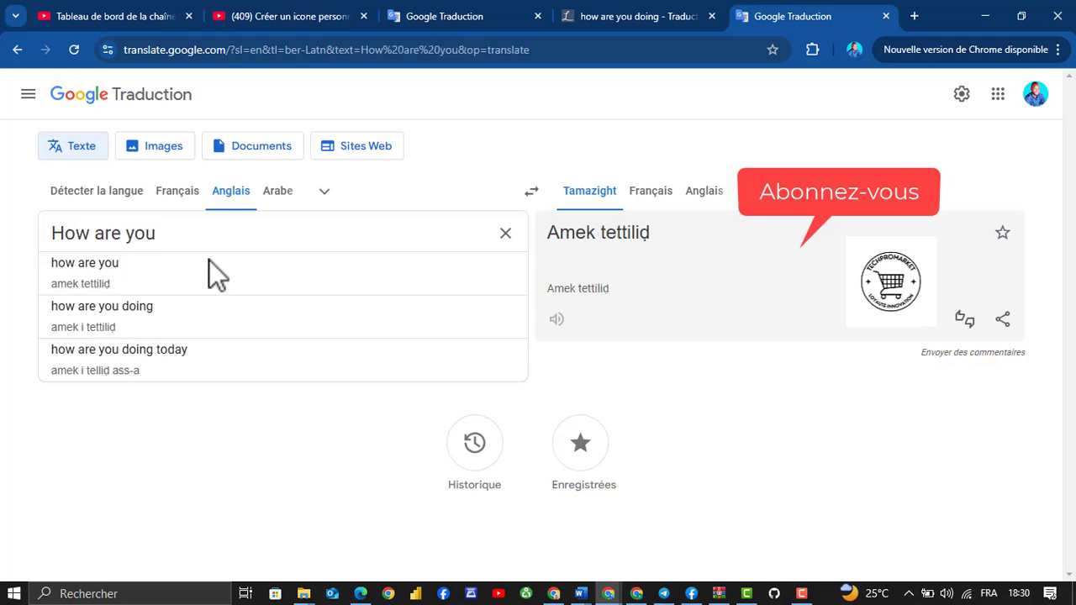
pyautogui.click(132, 271)
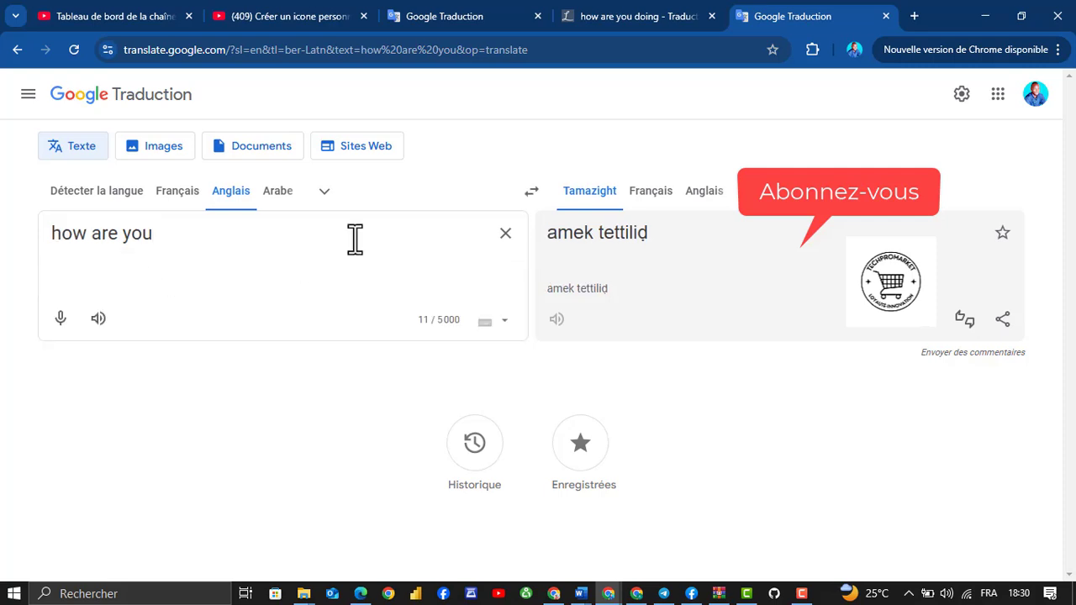
# Step: Switch the target language to French and replace the source text with "I ame fine"
pyautogui.click(654, 200)
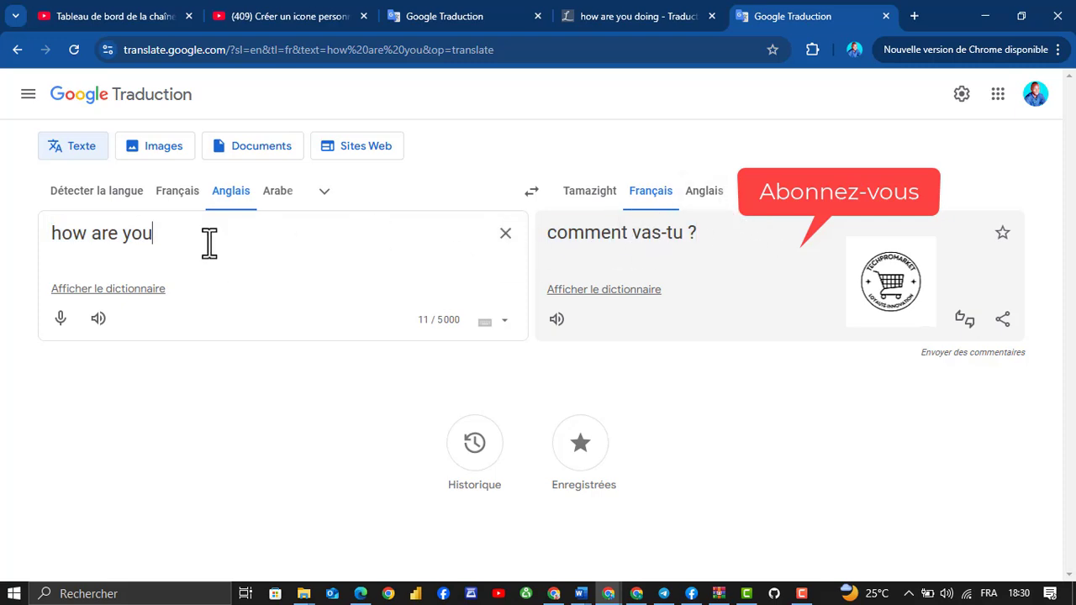
pyautogui.moveTo(199, 240); pyautogui.dragTo(24, 241)
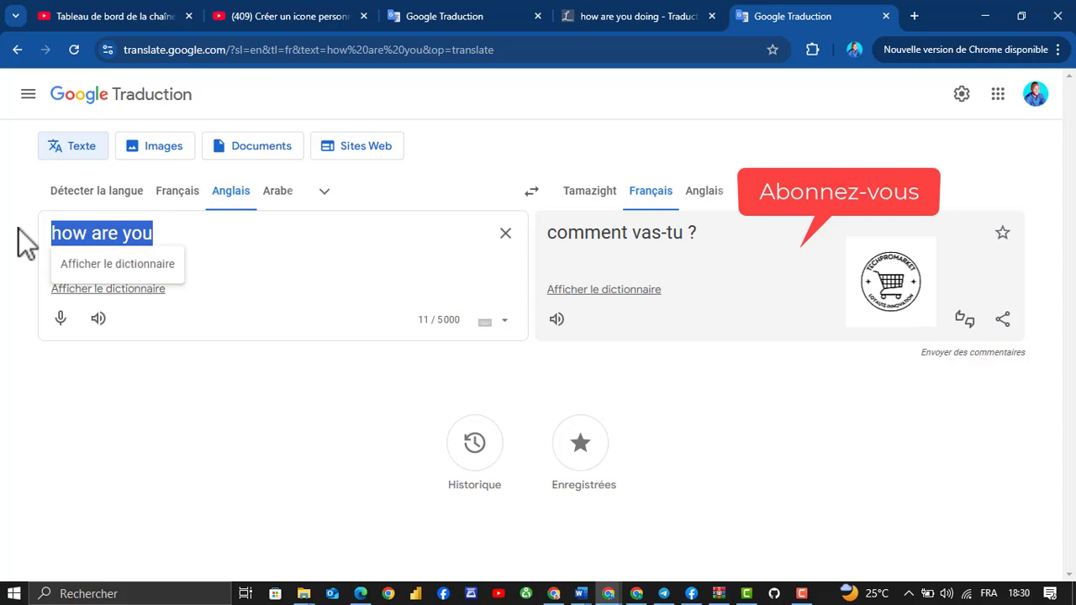
pyautogui.write('I a')
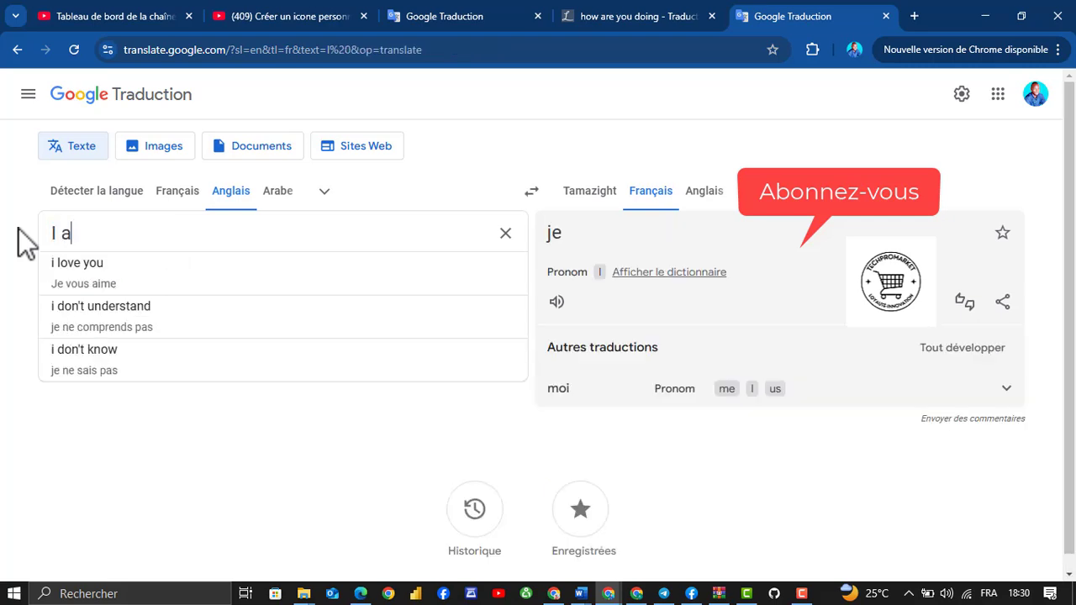
pyautogui.write('me ')
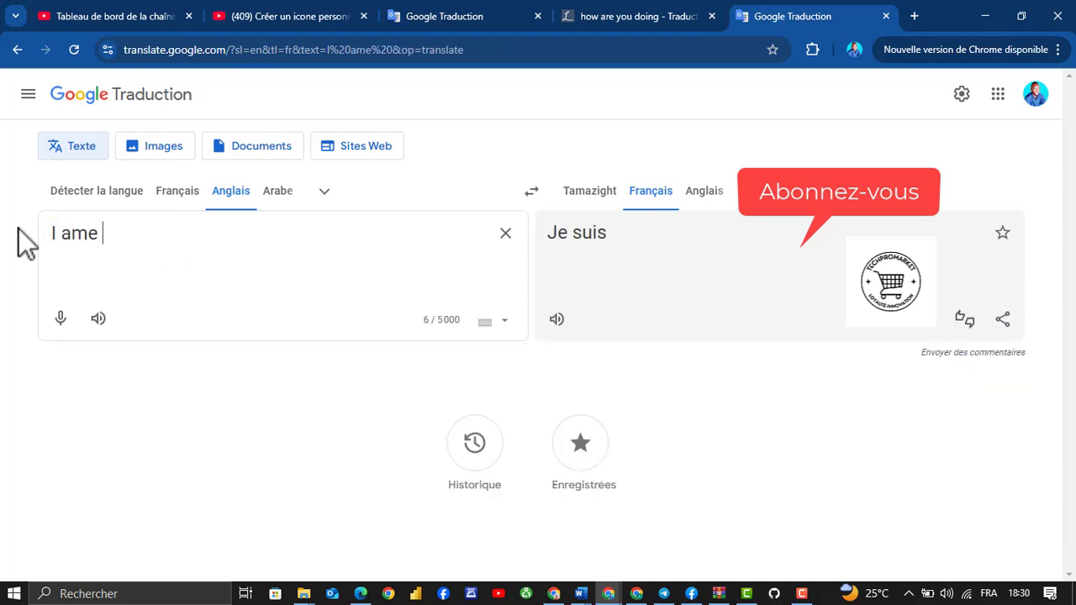
pyautogui.write('fine')
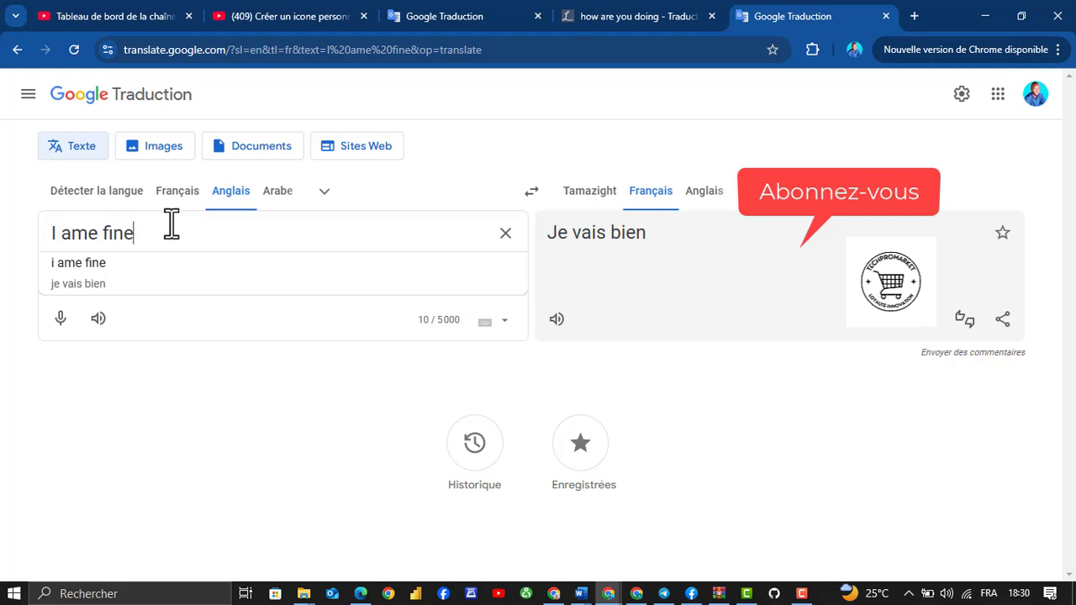
# Step: Replace the source text with the suggested phrase "nice to meet you" for translation into French
pyautogui.moveTo(163, 233); pyautogui.dragTo(14, 234)
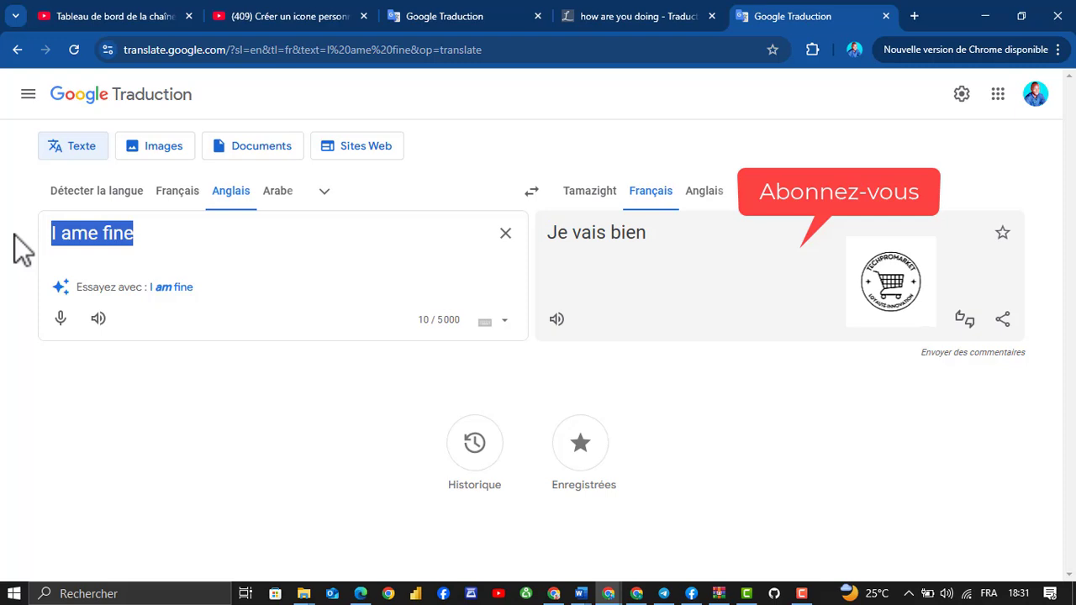
pyautogui.write('Nice ')
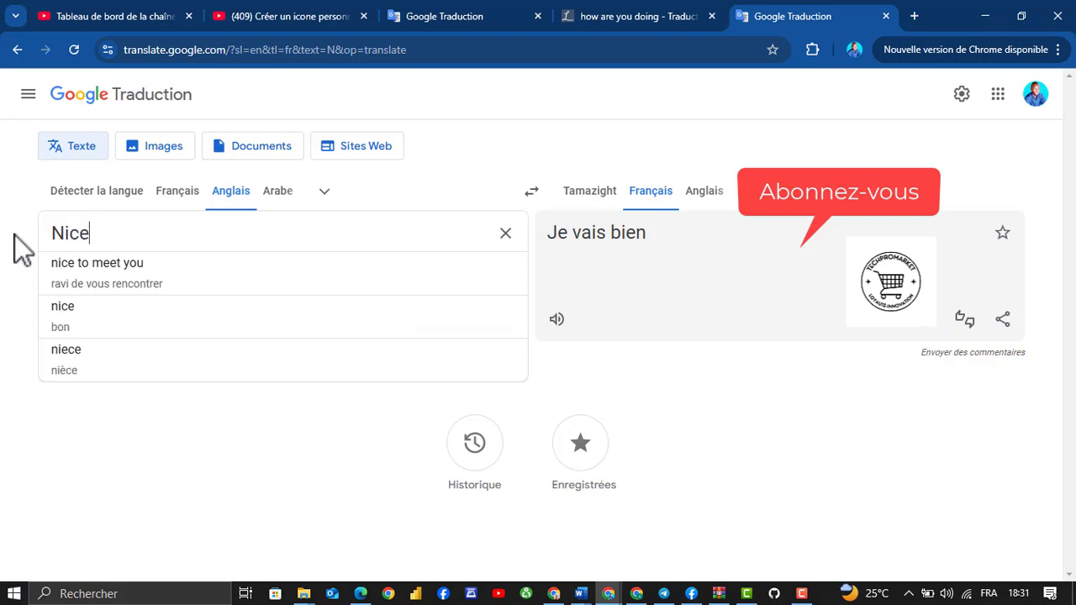
pyautogui.write('t')
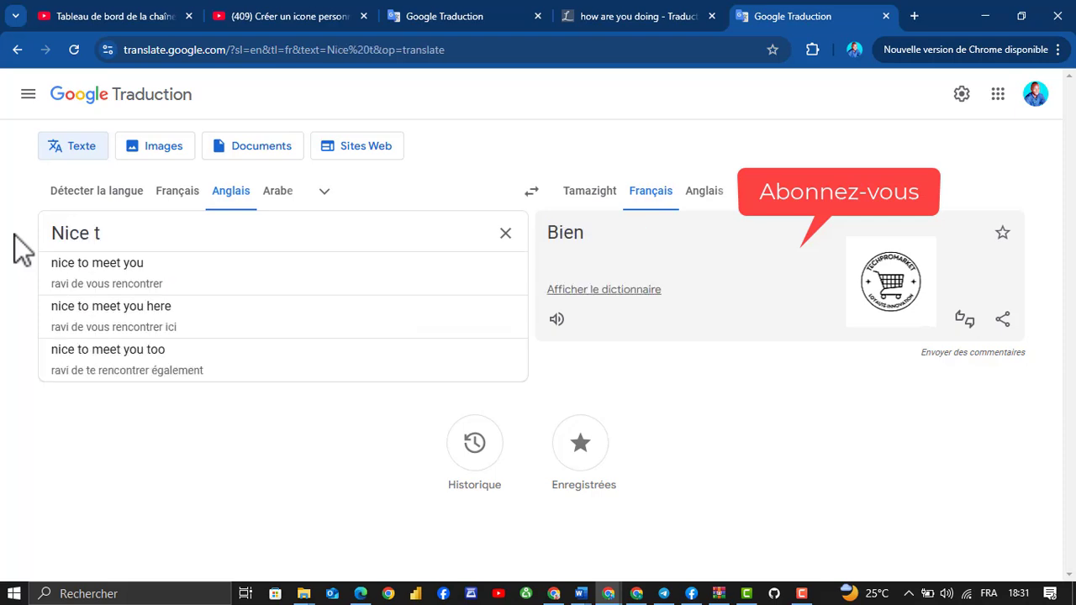
pyautogui.write('o mee')
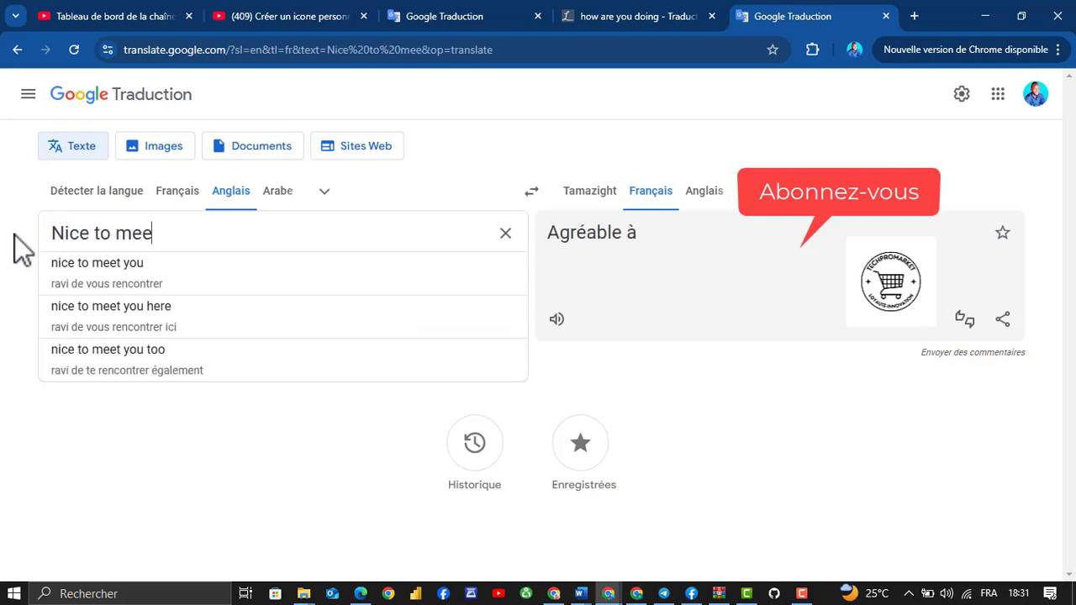
pyautogui.click(111, 270)
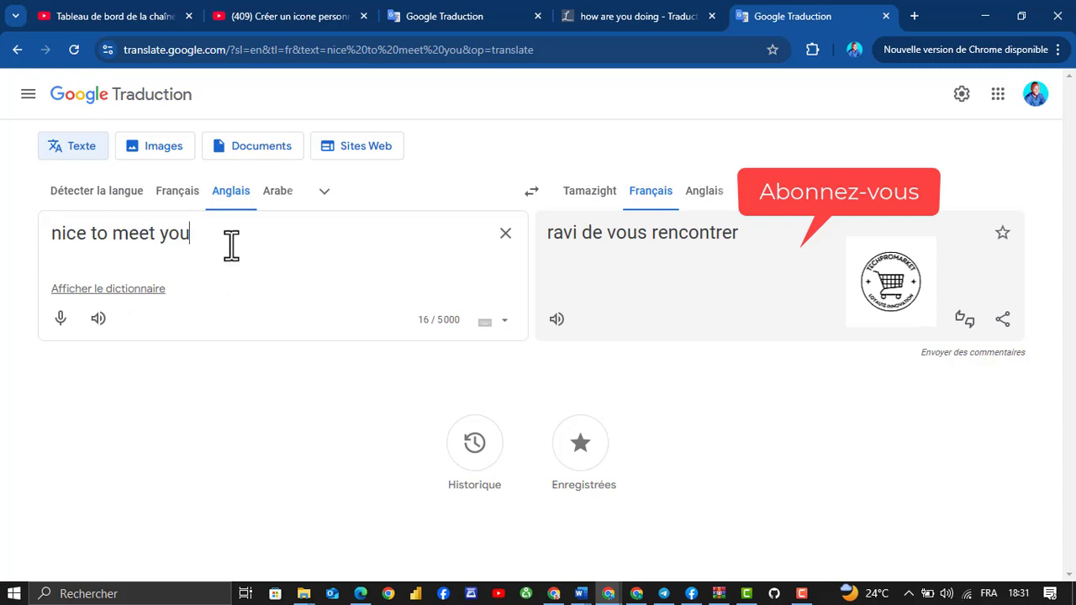
# Step: Replace the source text with "How are you" for translation into French
pyautogui.moveTo(231, 244); pyautogui.dragTo(7, 264)
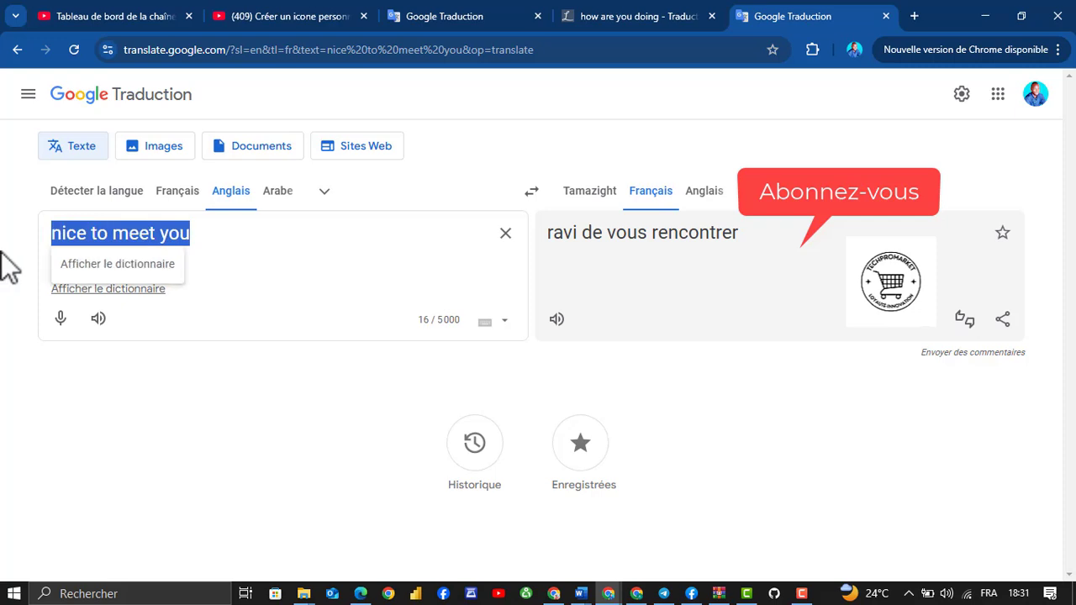
pyautogui.write('How')
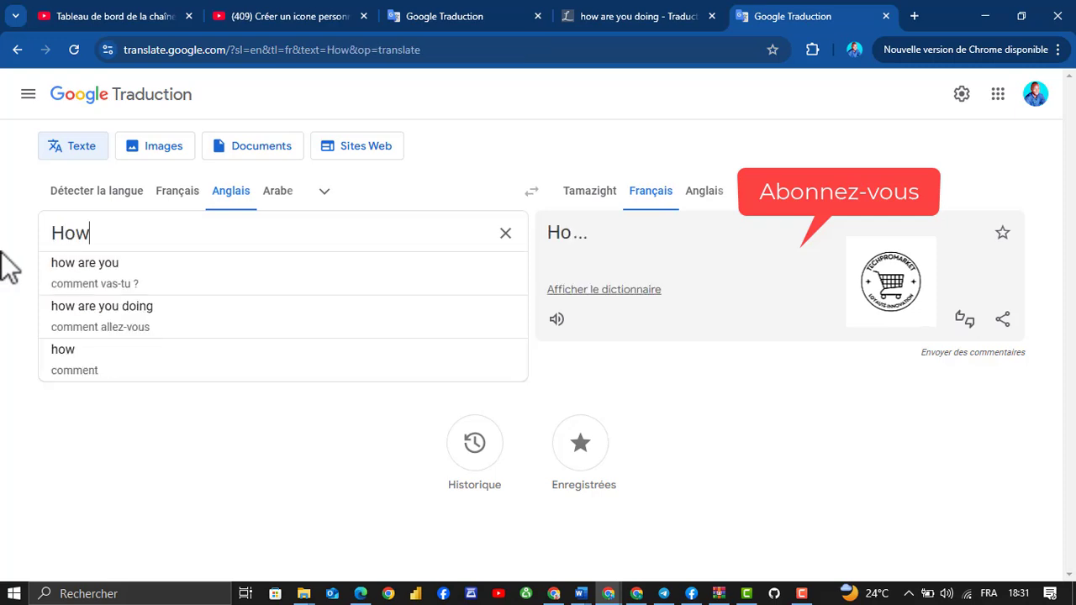
pyautogui.write(' are')
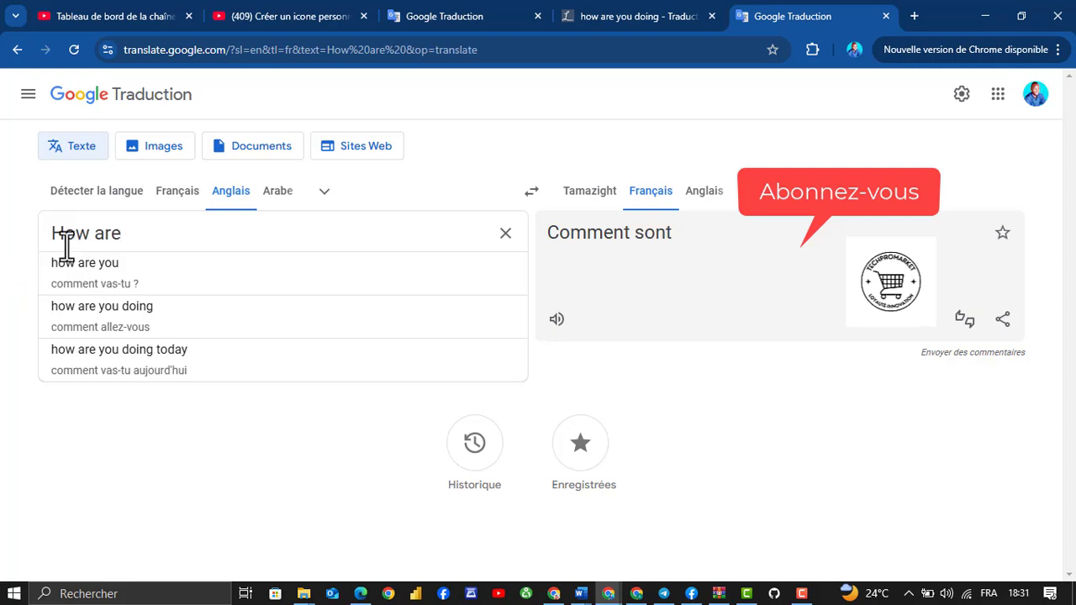
pyautogui.write(' you')
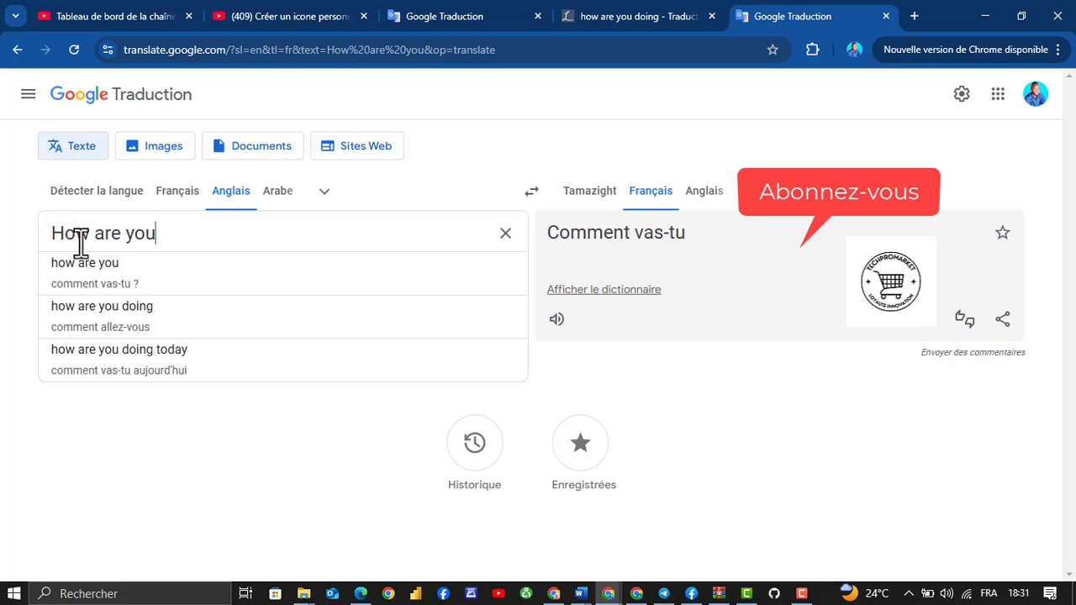
# Step: Translate the phrase into Hindi and, after that, into Arabic by changing the target language
pyautogui.click(752, 195)
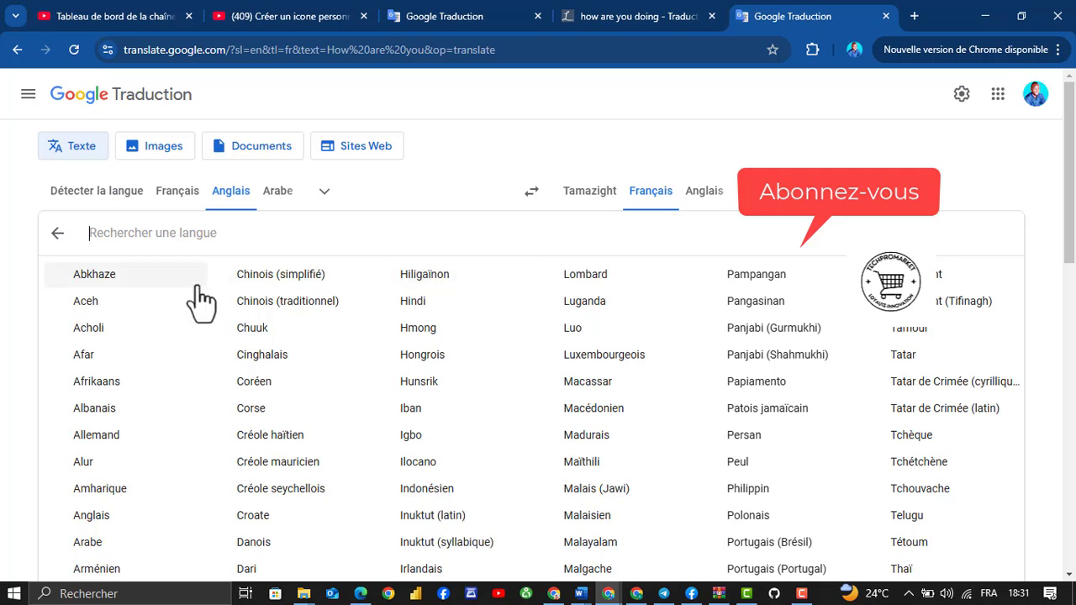
pyautogui.click(413, 303)
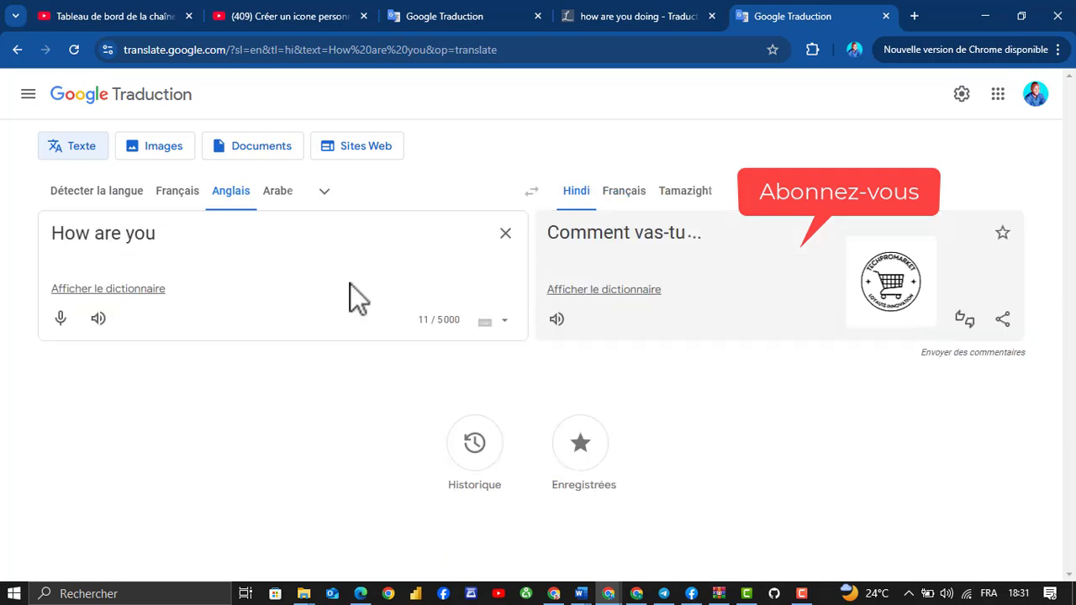
pyautogui.click(733, 193)
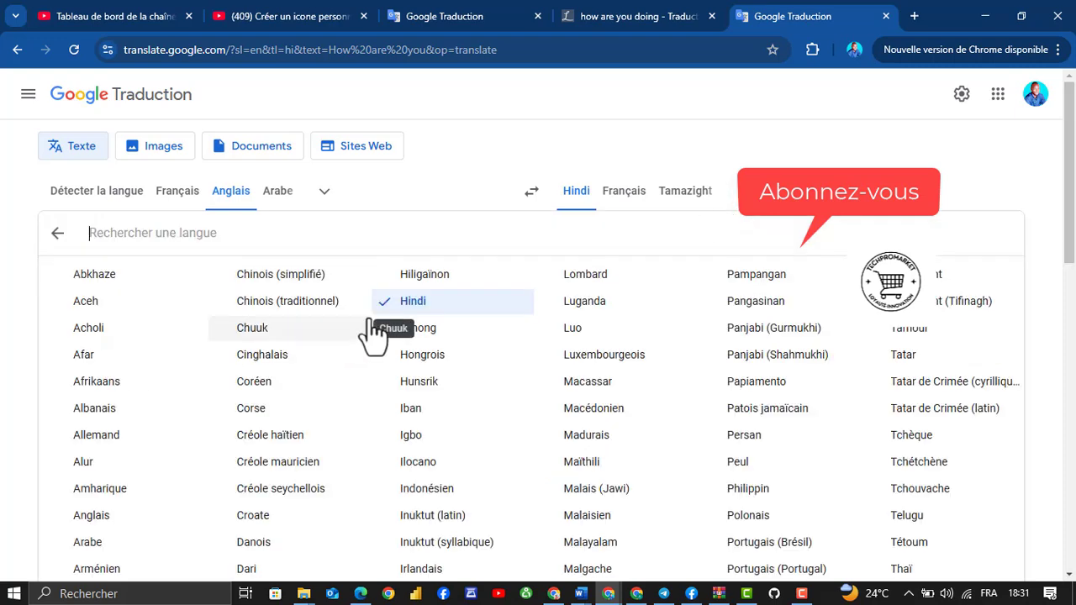
pyautogui.click(99, 547)
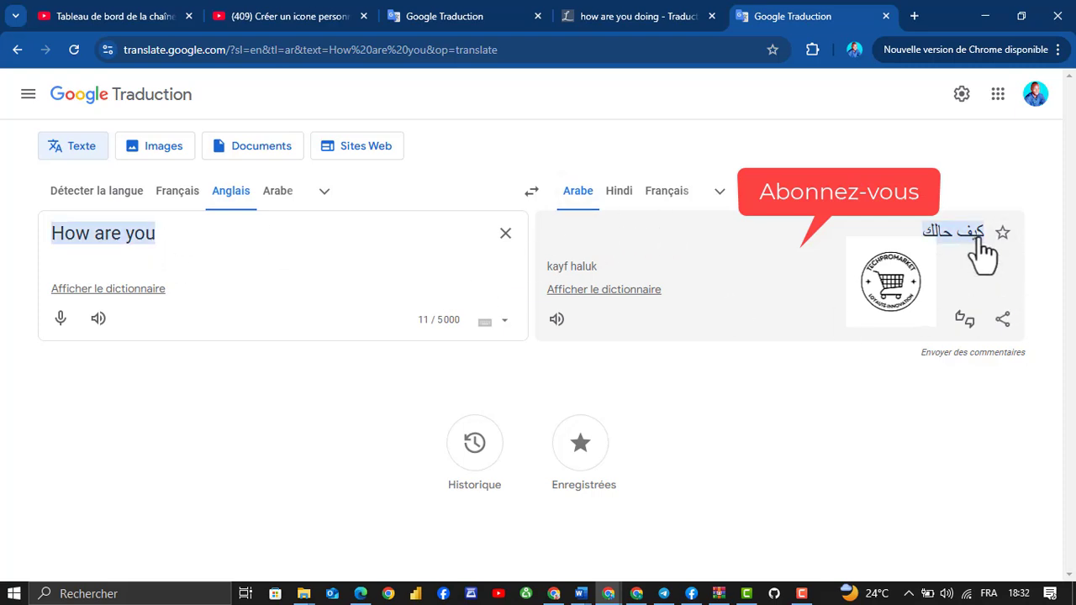
pyautogui.moveTo(979, 239); pyautogui.dragTo(940, 244)
pyautogui.click(404, 286)
# Step: Replace the source text with "I am fine" for translation into Arabic
pyautogui.moveTo(200, 241); pyautogui.dragTo(4, 252)
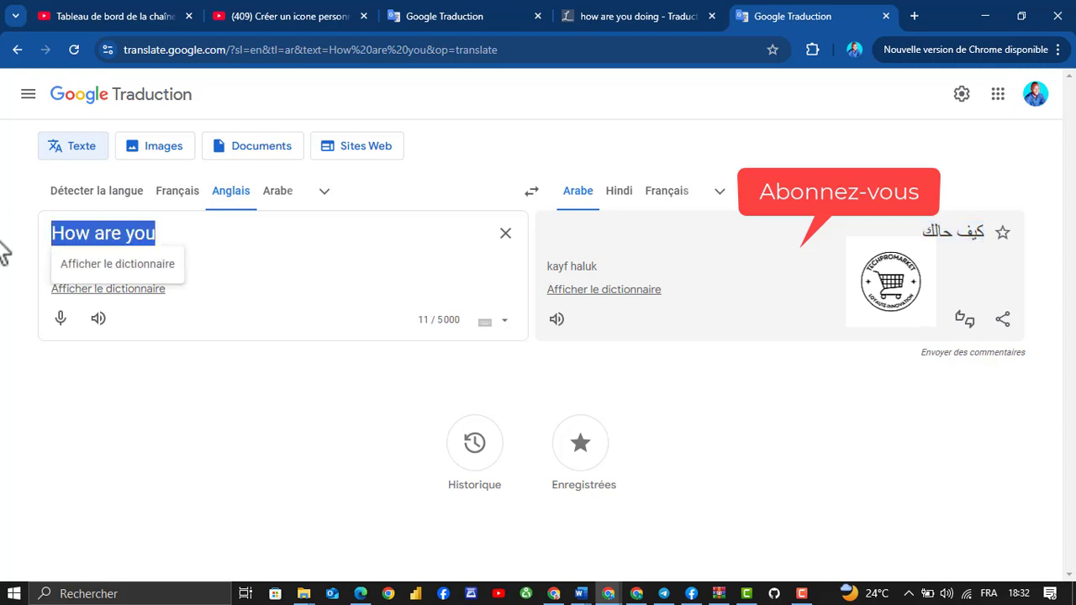
pyautogui.write('I ame')
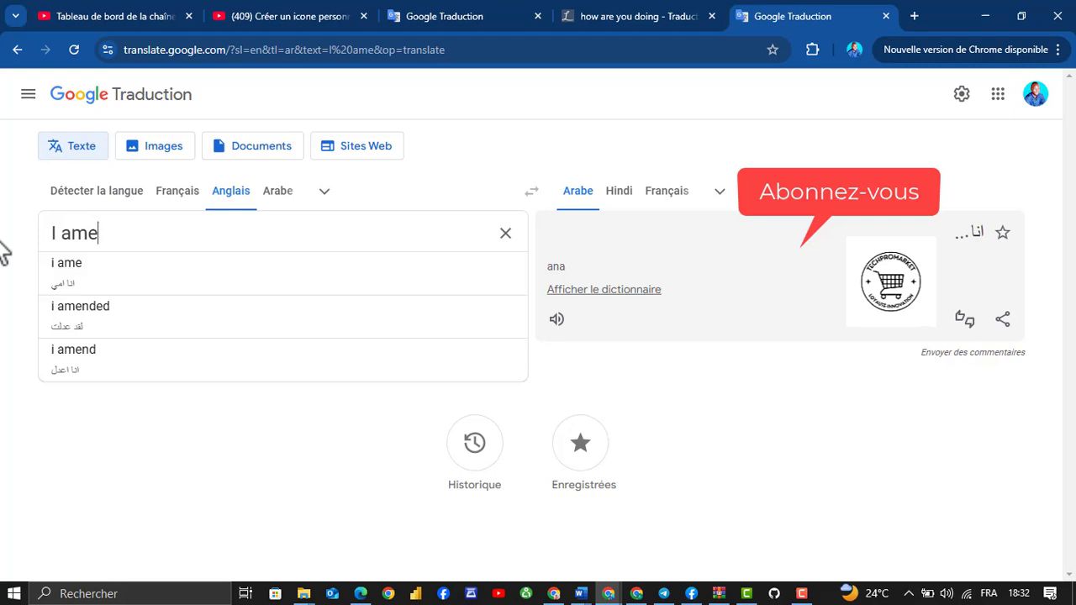
pyautogui.press('BackSpace')
pyautogui.write('fi')
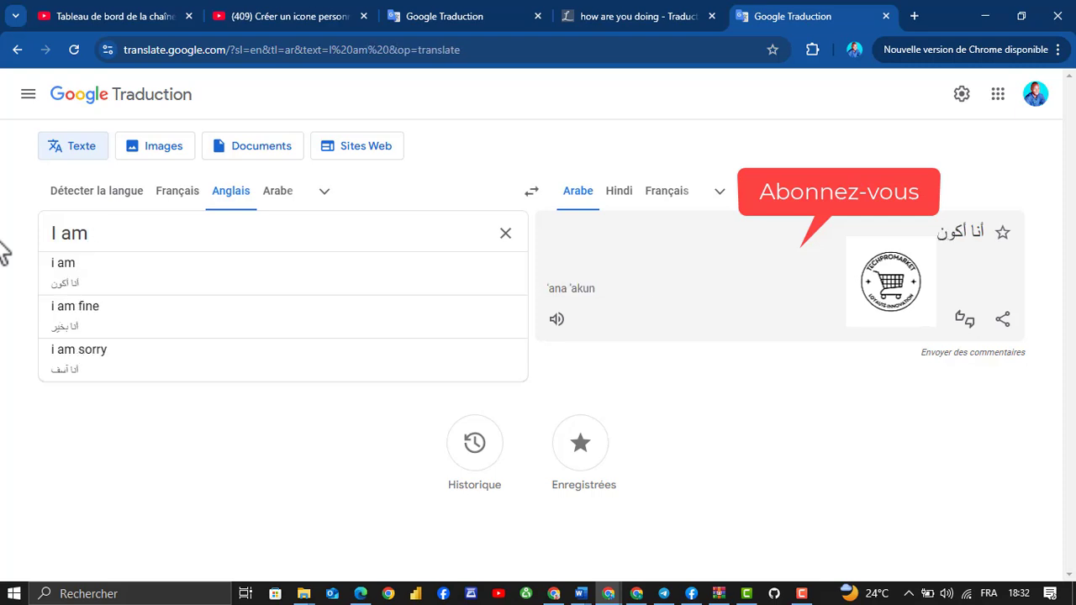
pyautogui.write('ne')
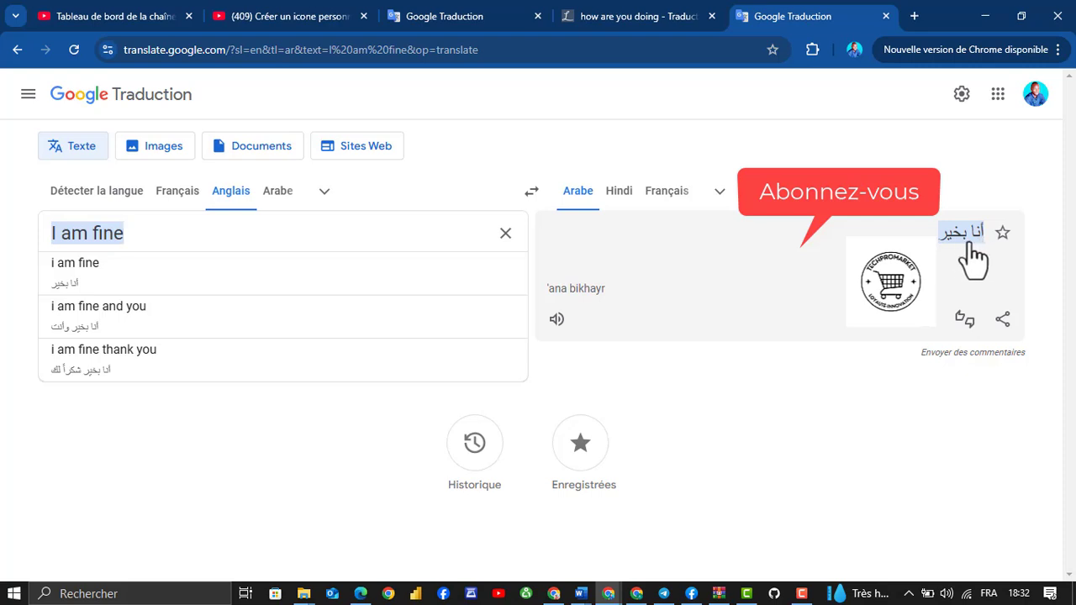
# Step: Replace the source text with "How aboot your family" for translation into Arabic
pyautogui.moveTo(142, 235); pyautogui.dragTo(8, 248)
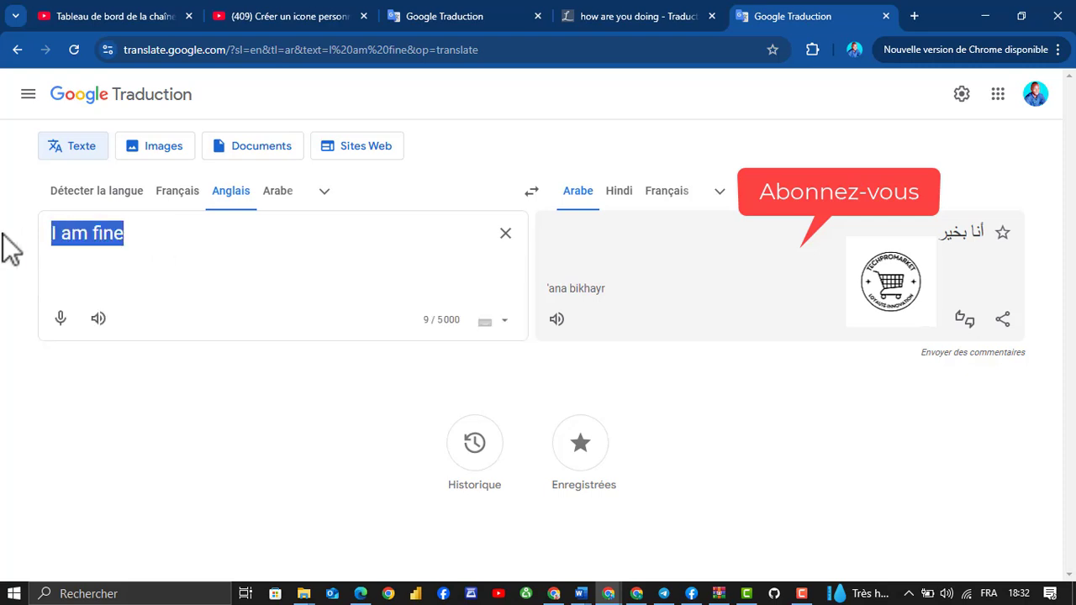
pyautogui.write('How')
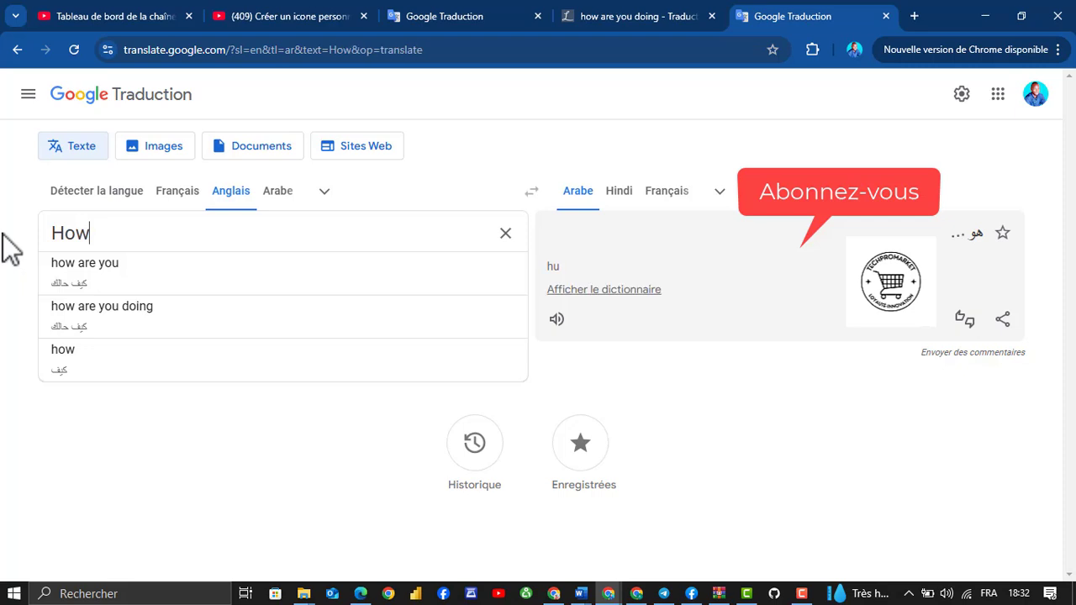
pyautogui.write(' aboot')
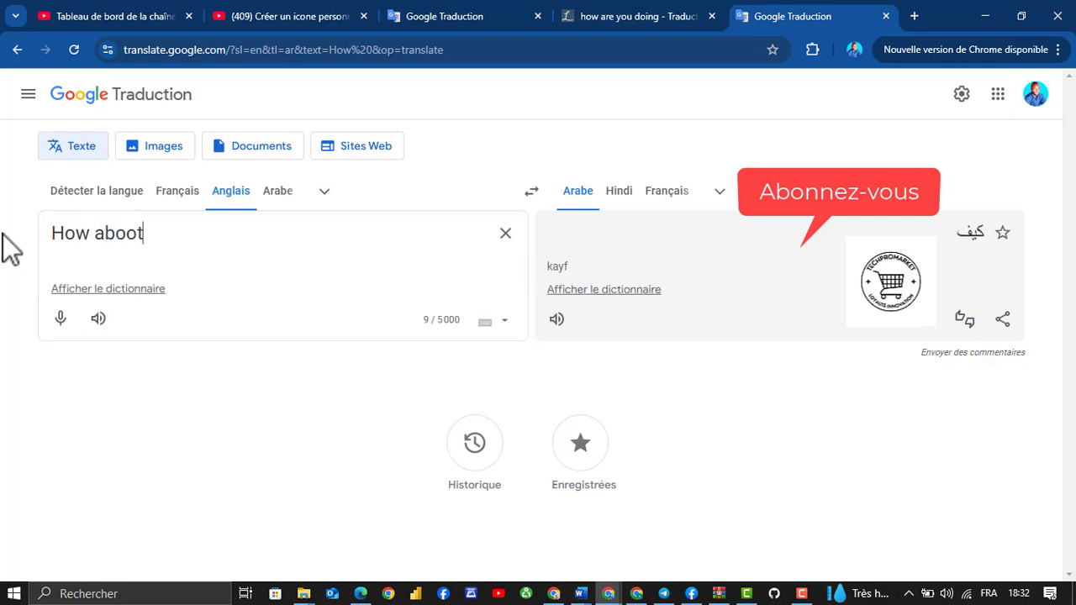
pyautogui.write(' your ')
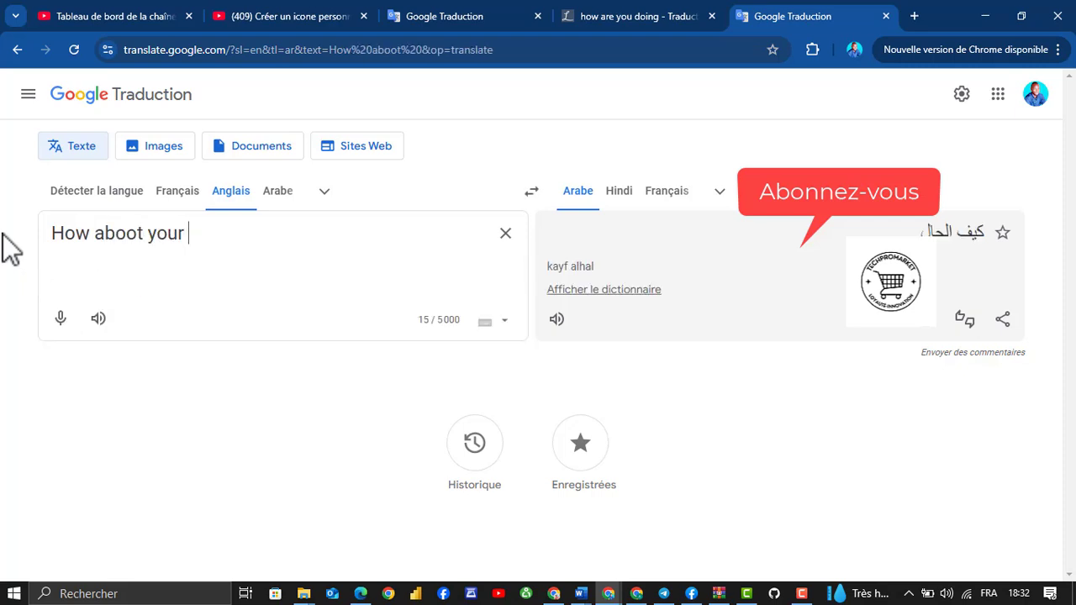
pyautogui.write('family')
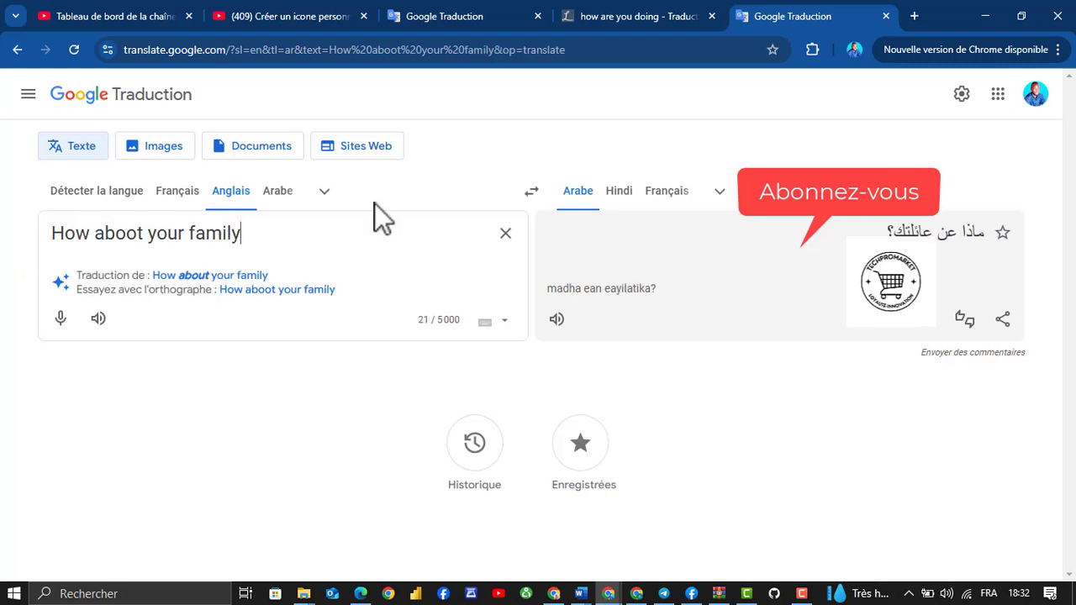
# Step: Correct the misspelled source text, completing it with the suggested phrase "how about your family" for translation into Arabic
pyautogui.press('BackSpace')
pyautogui.press('BackSpace')
pyautogui.press('BackSpace')
pyautogui.press('BackSpace')
pyautogui.press('BackSpace')
pyautogui.press('BackSpace')
pyautogui.press('BackSpace')
pyautogui.press('BackSpace')
pyautogui.press('BackSpace')
pyautogui.press('BackSpace')
pyautogui.press('BackSpace')
pyautogui.press('BackSpace')
pyautogui.press('BackSpace')
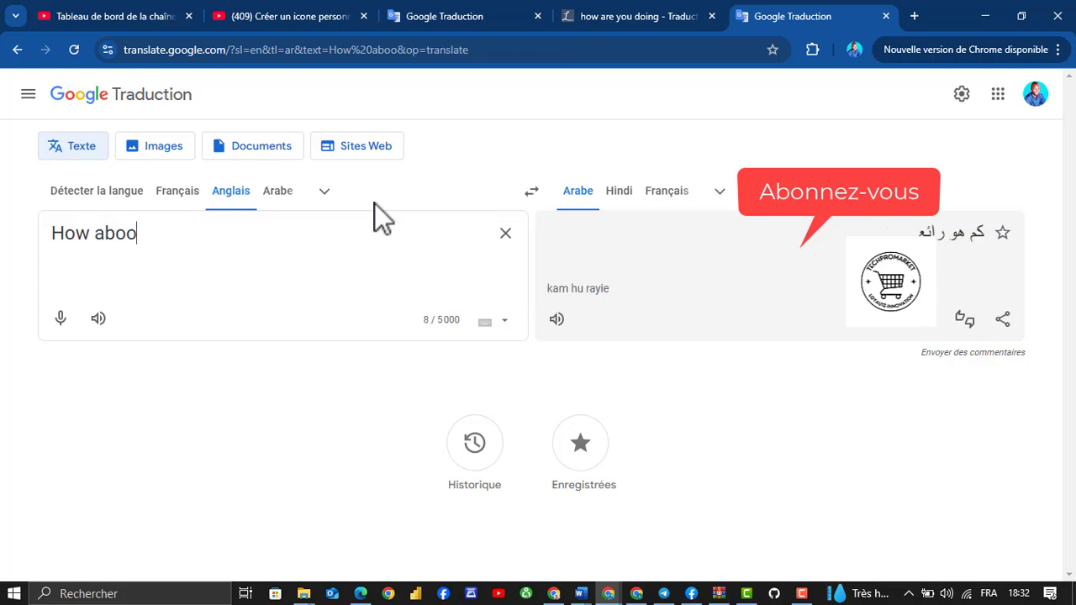
pyautogui.press('BackSpace')
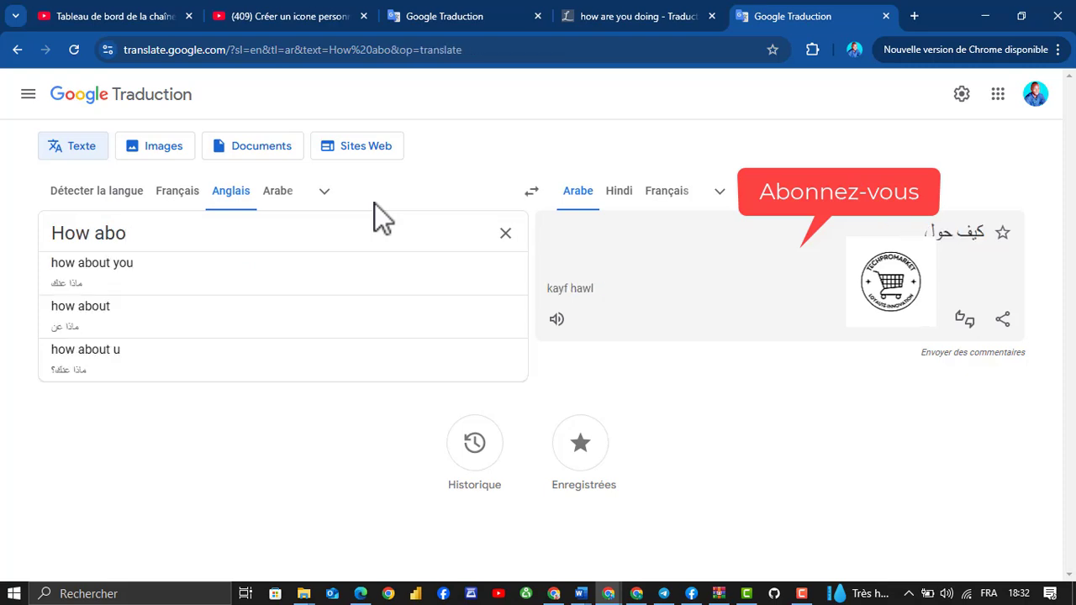
pyautogui.write('ut')
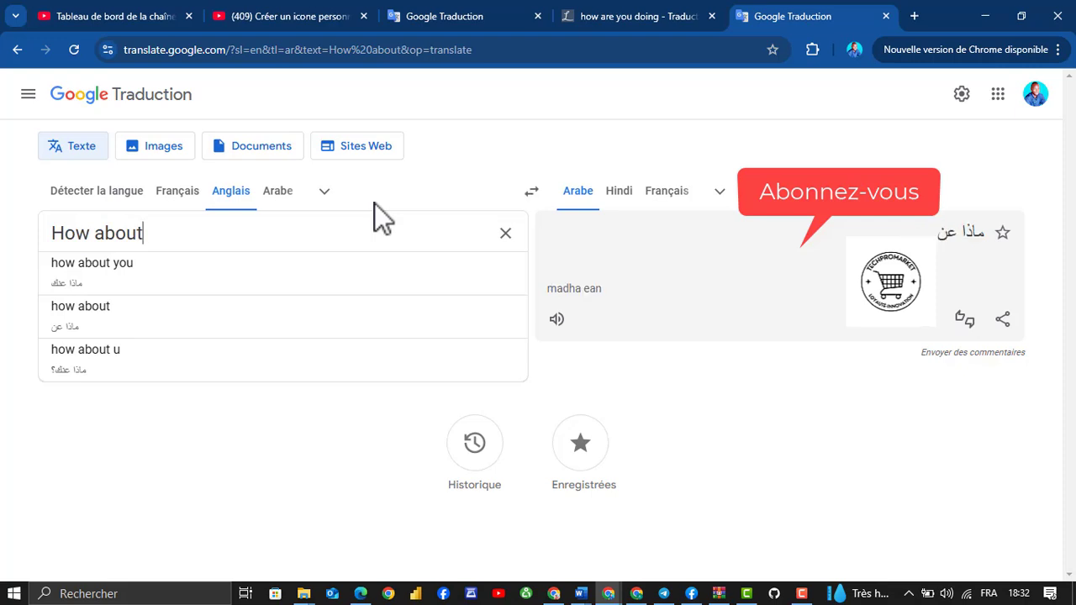
pyautogui.write(' your')
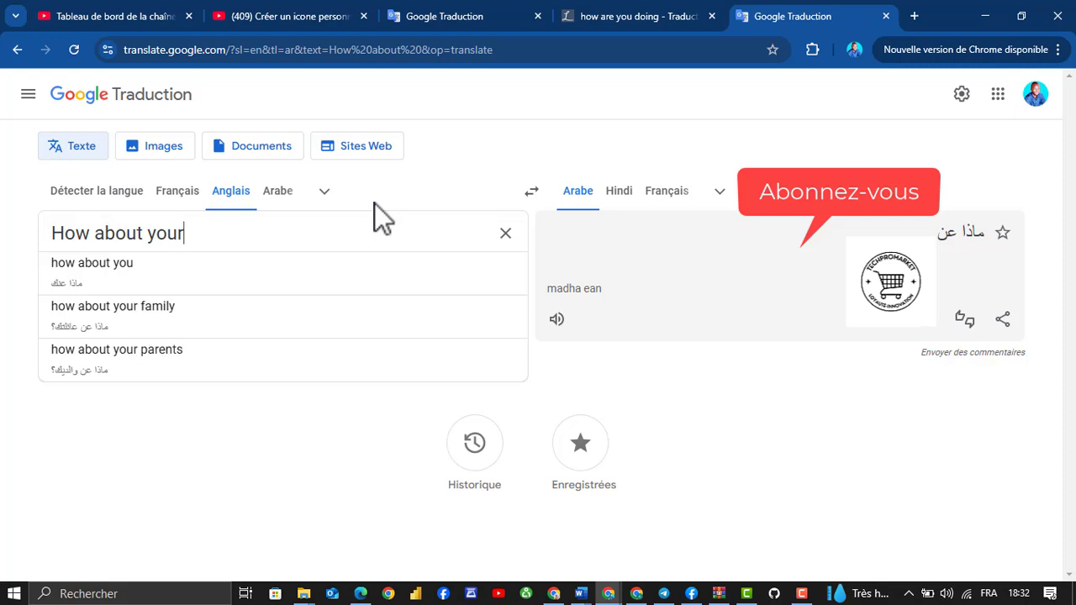
pyautogui.click(252, 278)
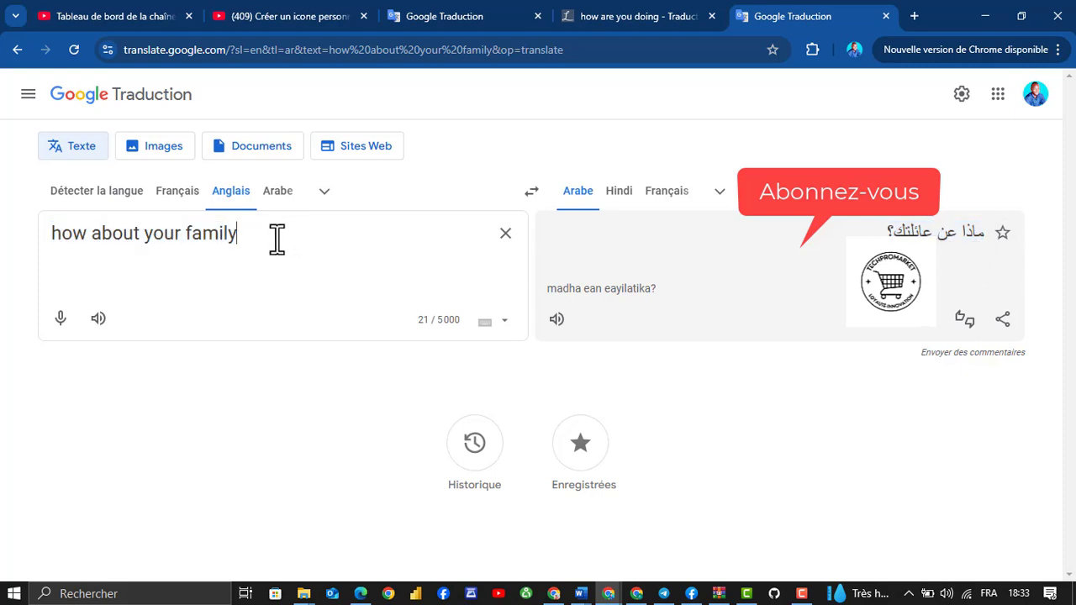
# Step: Replace the source text with the French sentence "Elle va bien" for translation into Arabic
pyautogui.hotkey('ctrl', 'a')
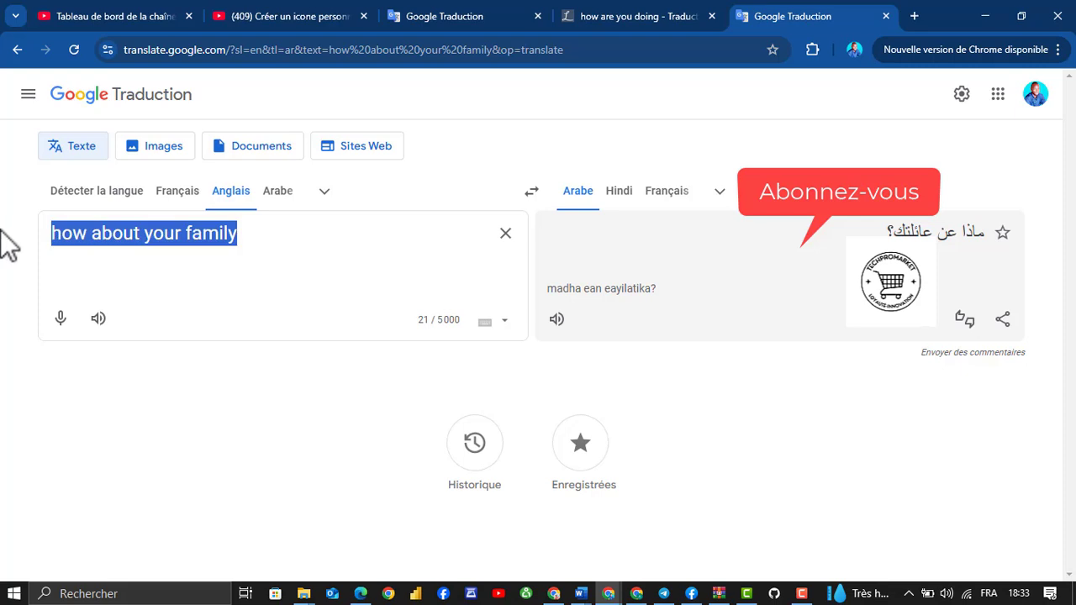
pyautogui.write('J')
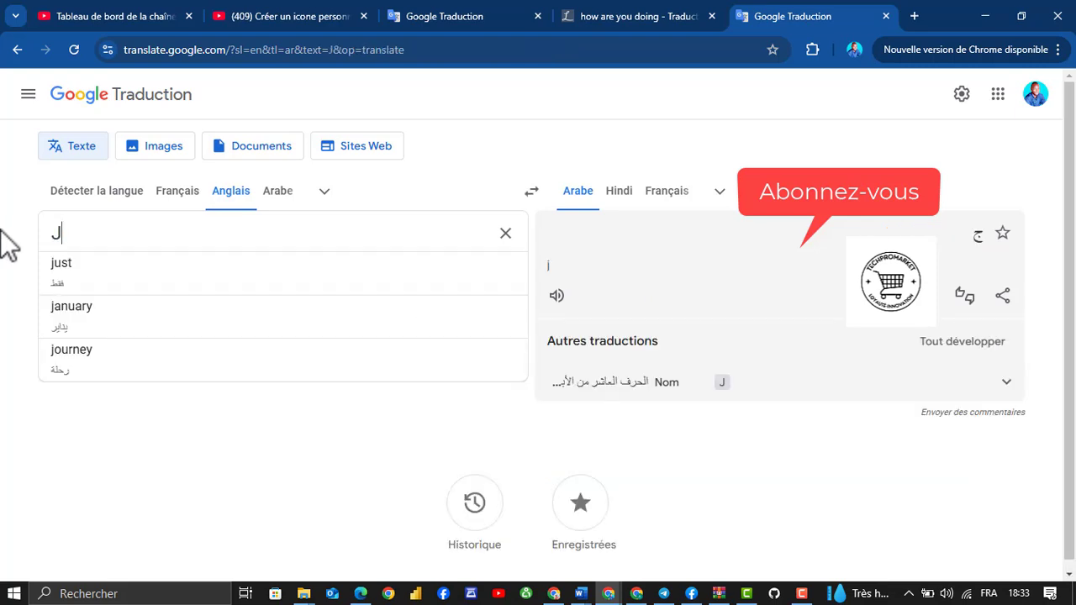
pyautogui.press('BackSpace')
pyautogui.write('Elle ')
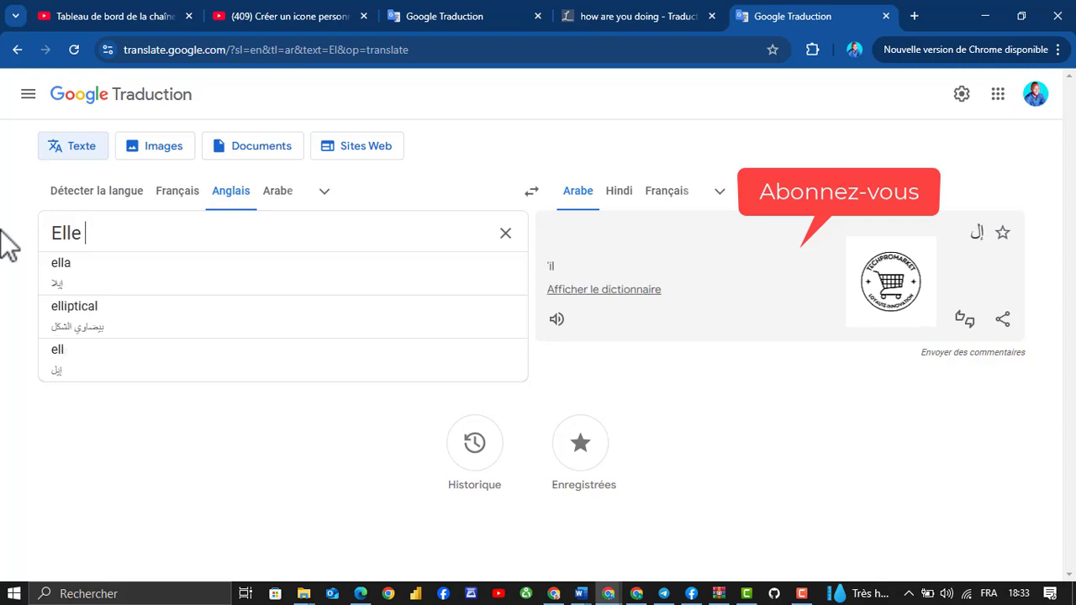
pyautogui.write('va bien')
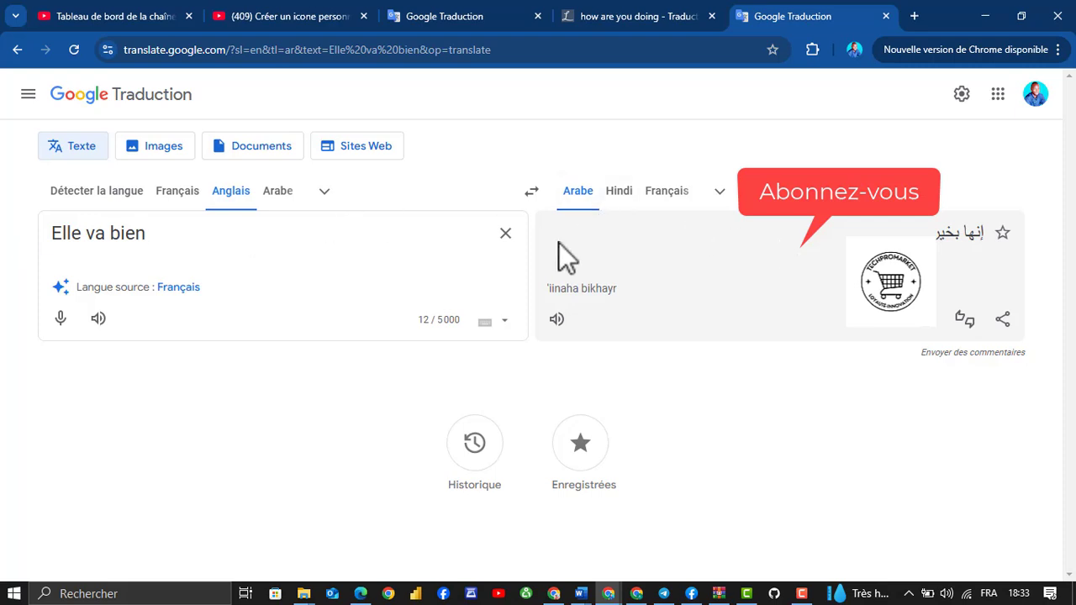
# Step: Replace the source text with "Je vais bien" for translation into Arabic
pyautogui.moveTo(176, 235); pyautogui.dragTo(3, 252)
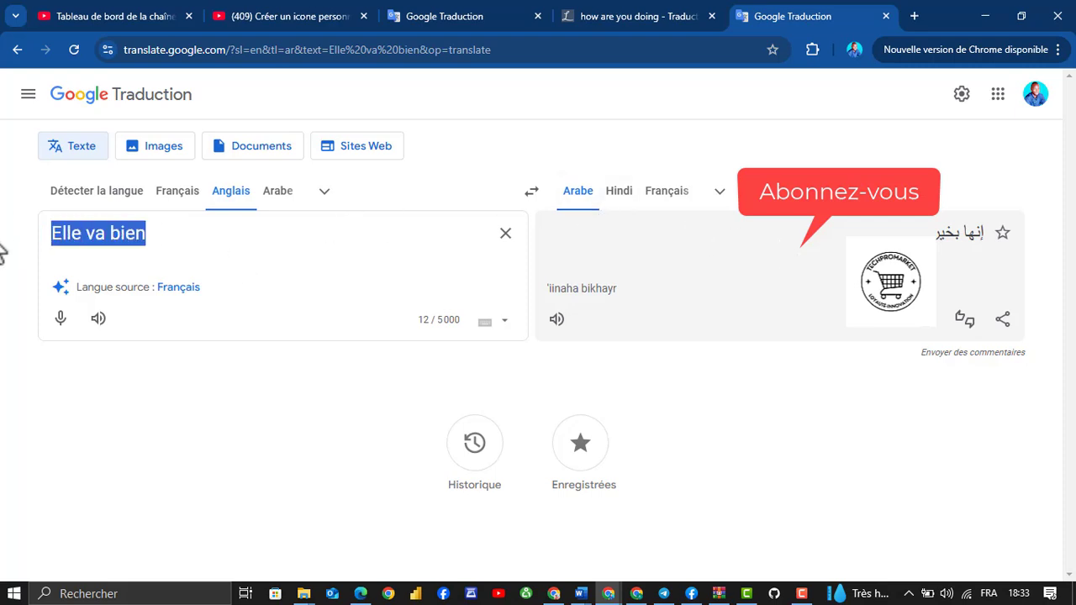
pyautogui.write('e va')
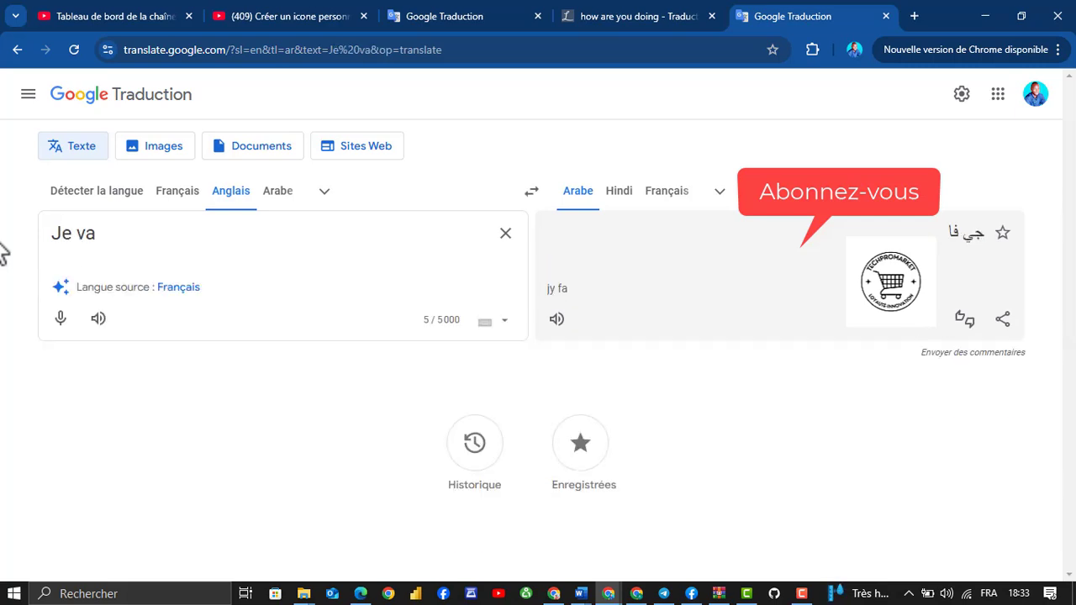
pyautogui.press('BackSpace')
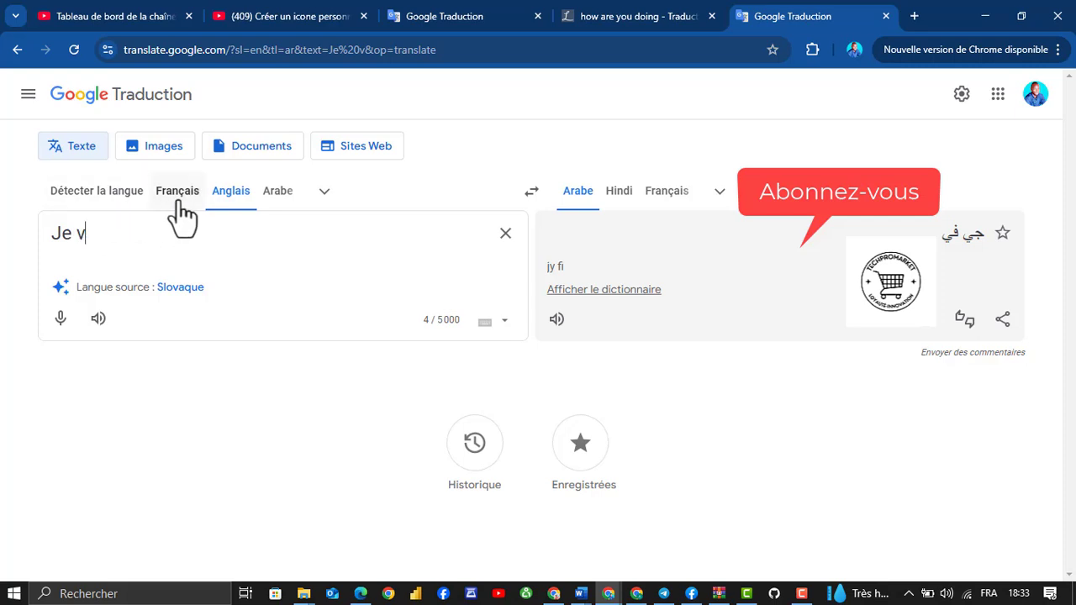
pyautogui.write('ai')
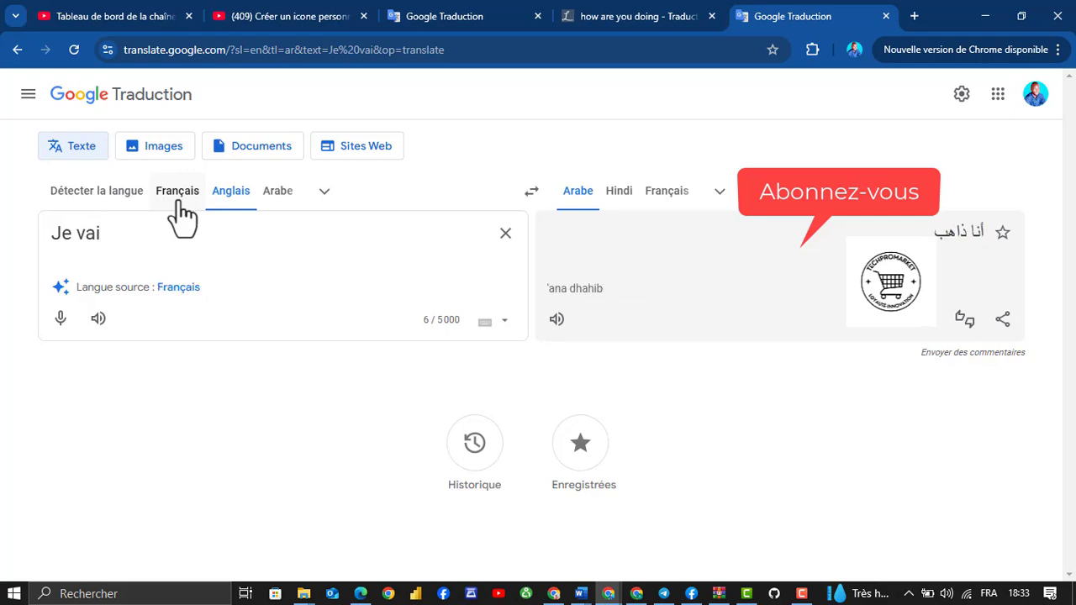
pyautogui.write('s bien')
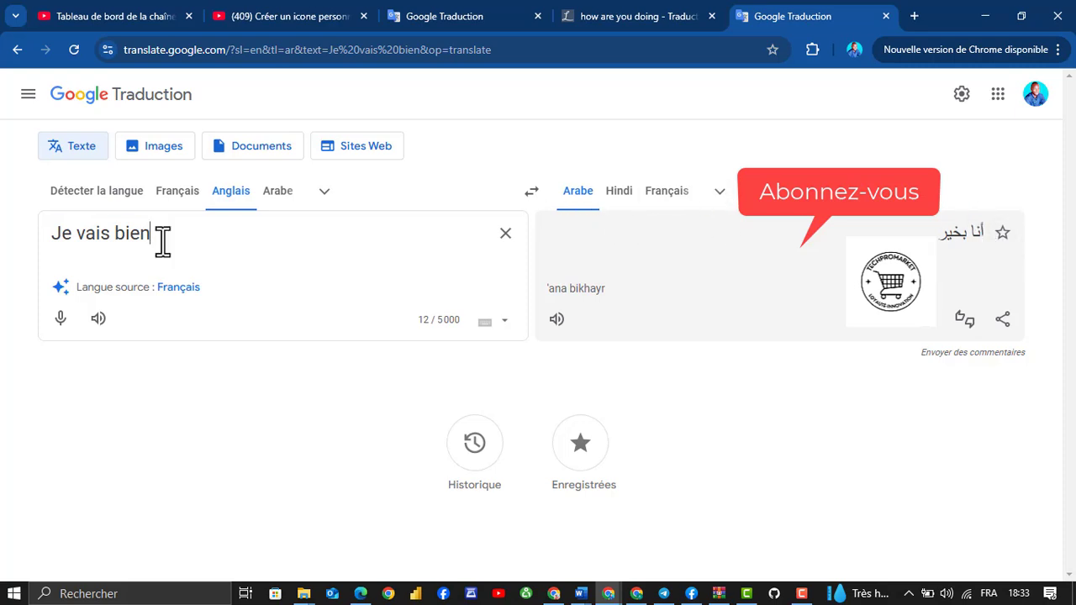
# Step: Extend the source text to "Je vais bien et la famille va bien également" and set the source language to French
pyautogui.moveTo(202, 237); pyautogui.dragTo(48, 233)
pyautogui.click(219, 246)
pyautogui.write('et la ')
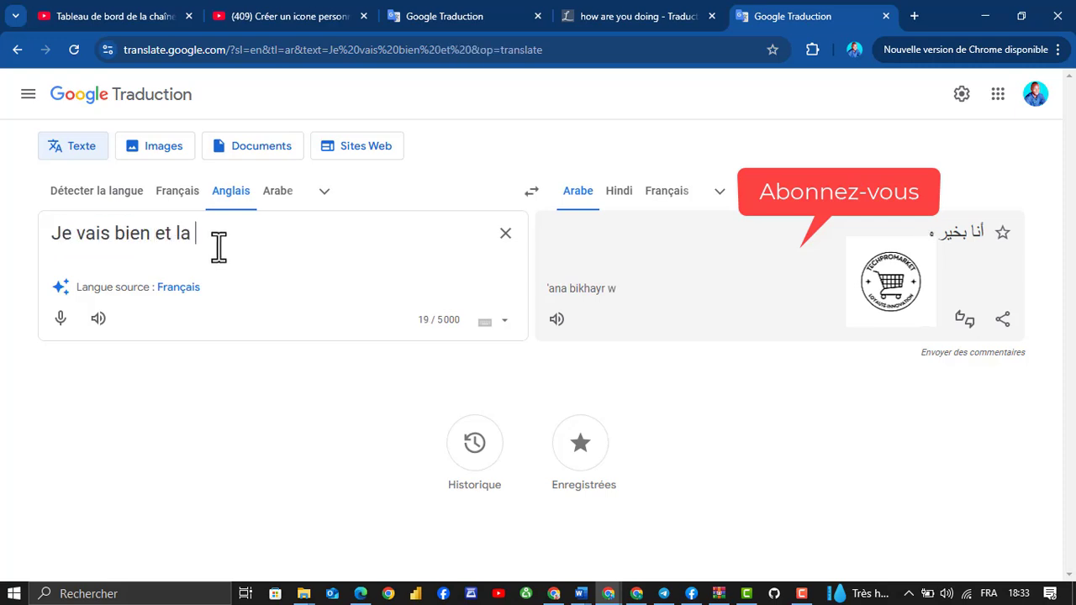
pyautogui.write('famille ')
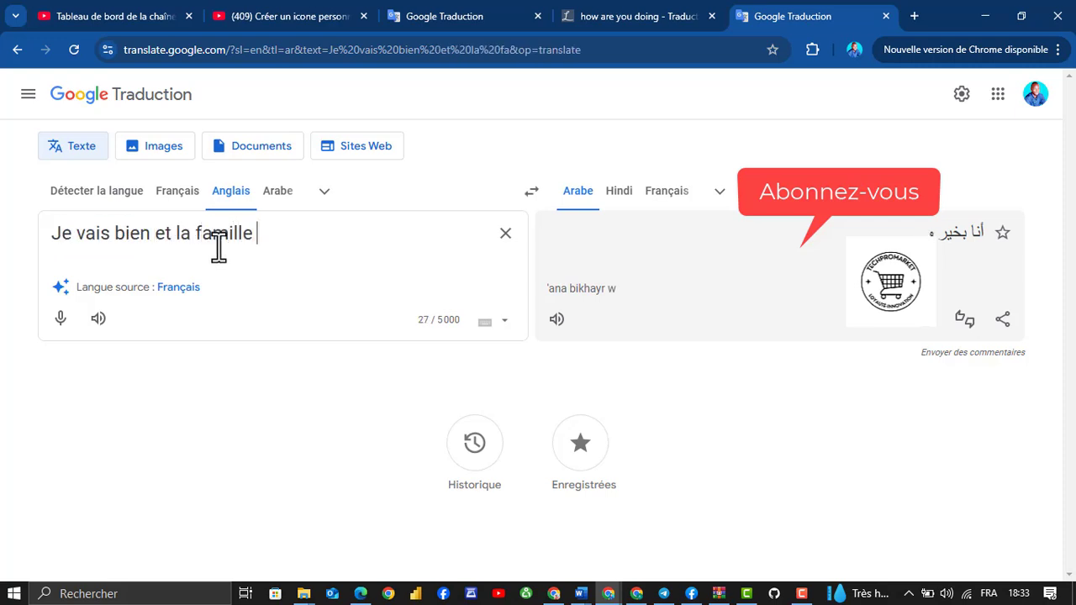
pyautogui.write('va bie')
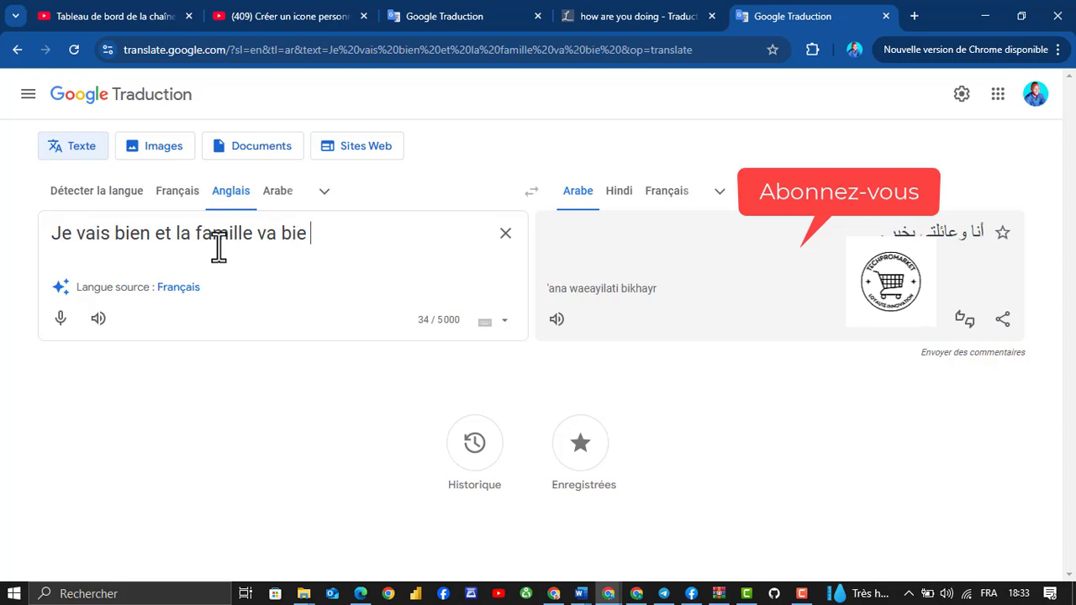
pyautogui.write('n')
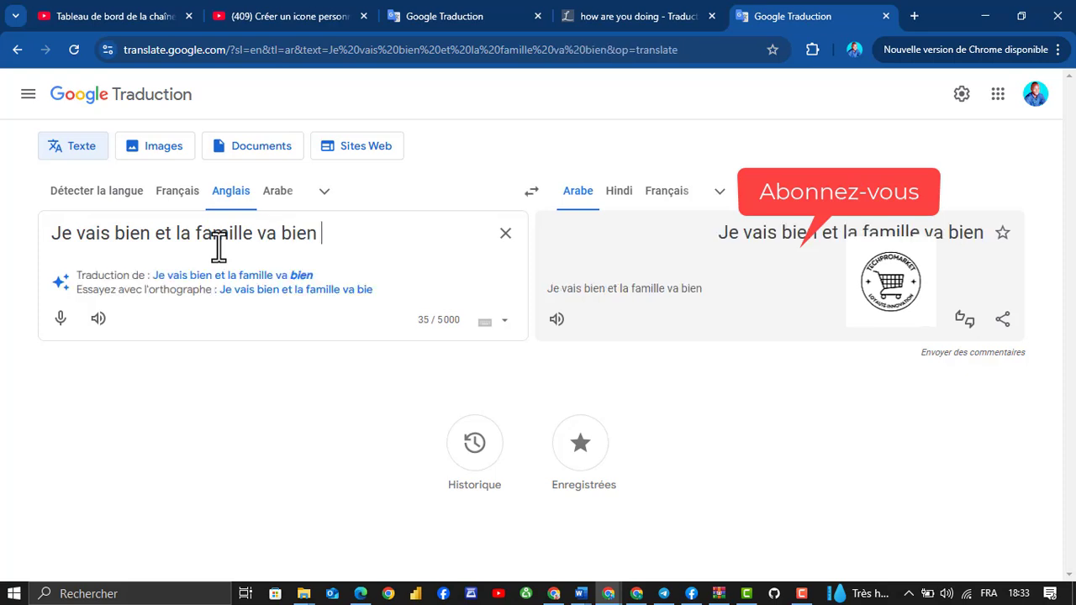
pyautogui.write(' également')
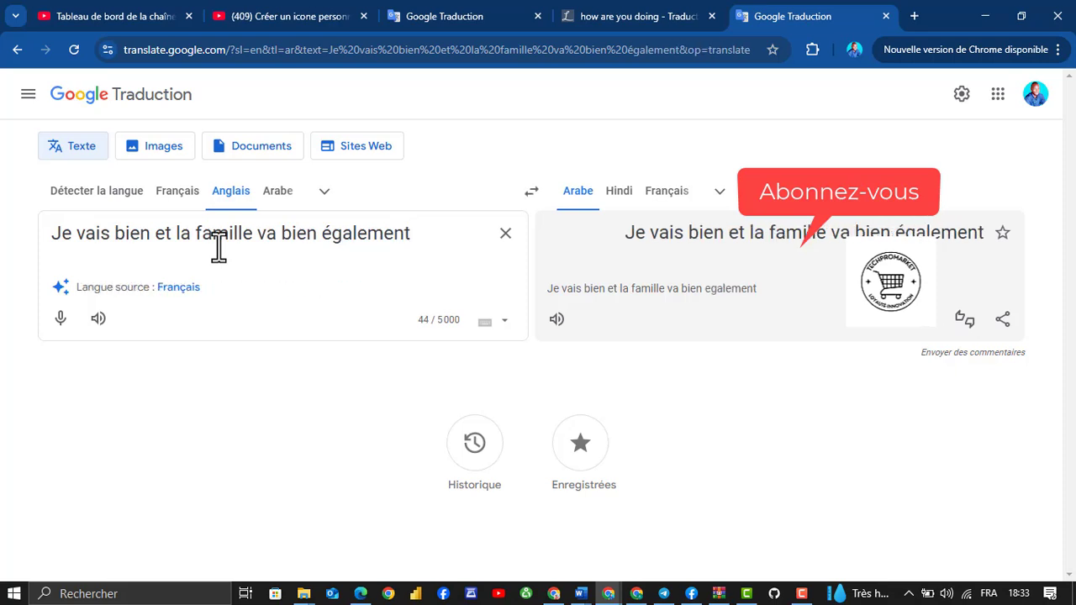
pyautogui.click(179, 196)
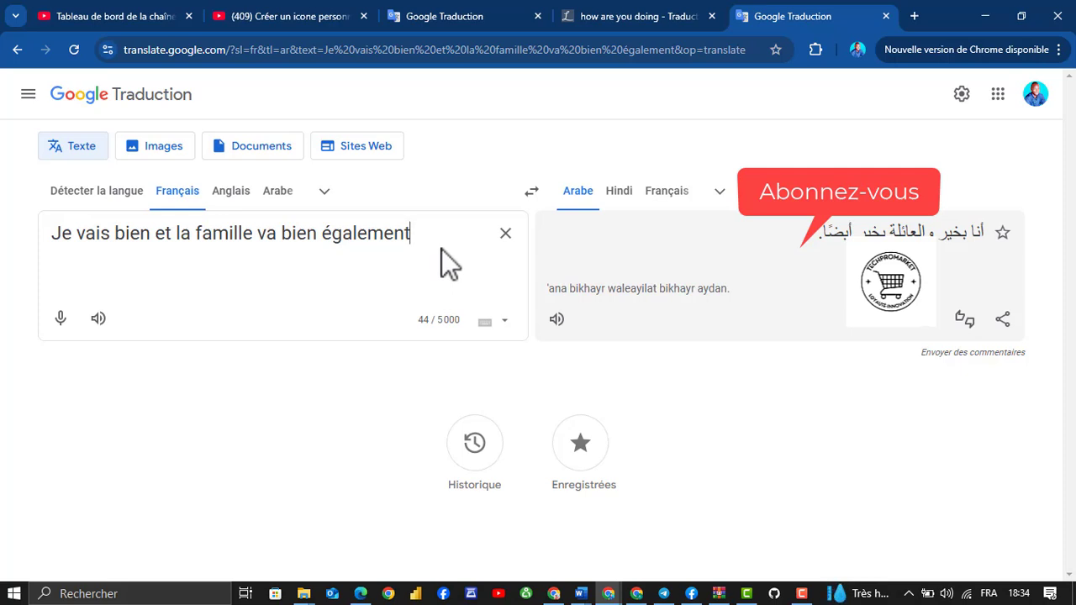
# Step: Dictate French speech as the source text, allowing microphone access while visiting the site, and stop the recording
pyautogui.click(60, 318)
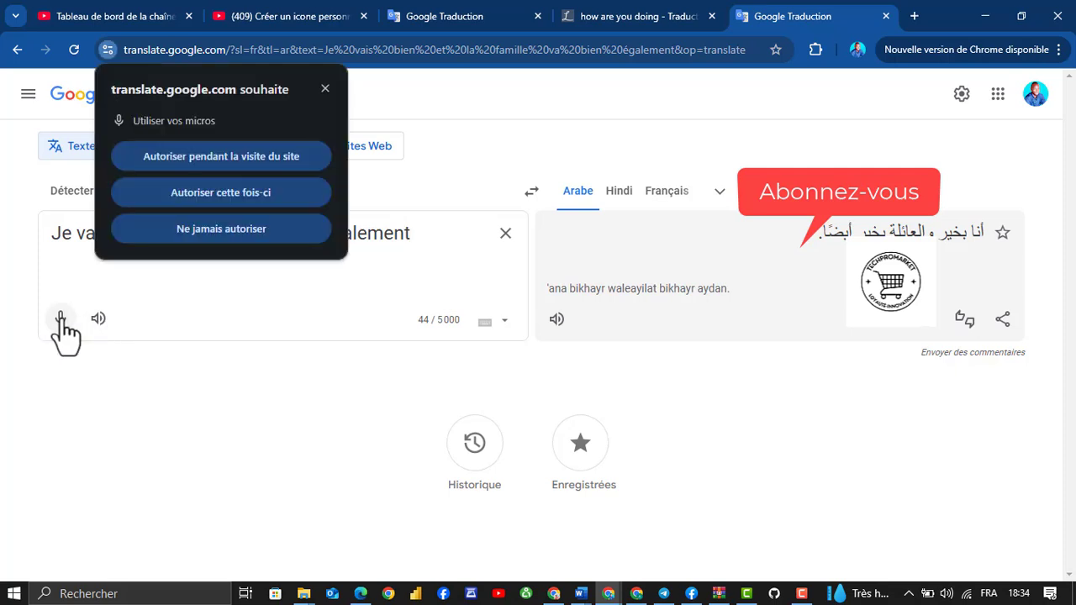
pyautogui.click(230, 163)
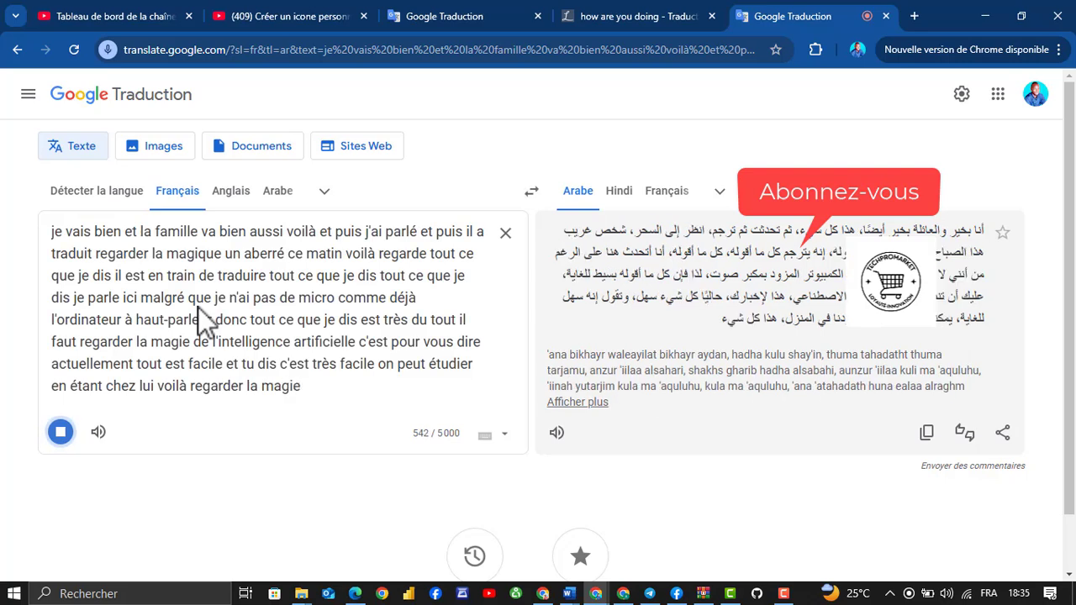
pyautogui.click(62, 435)
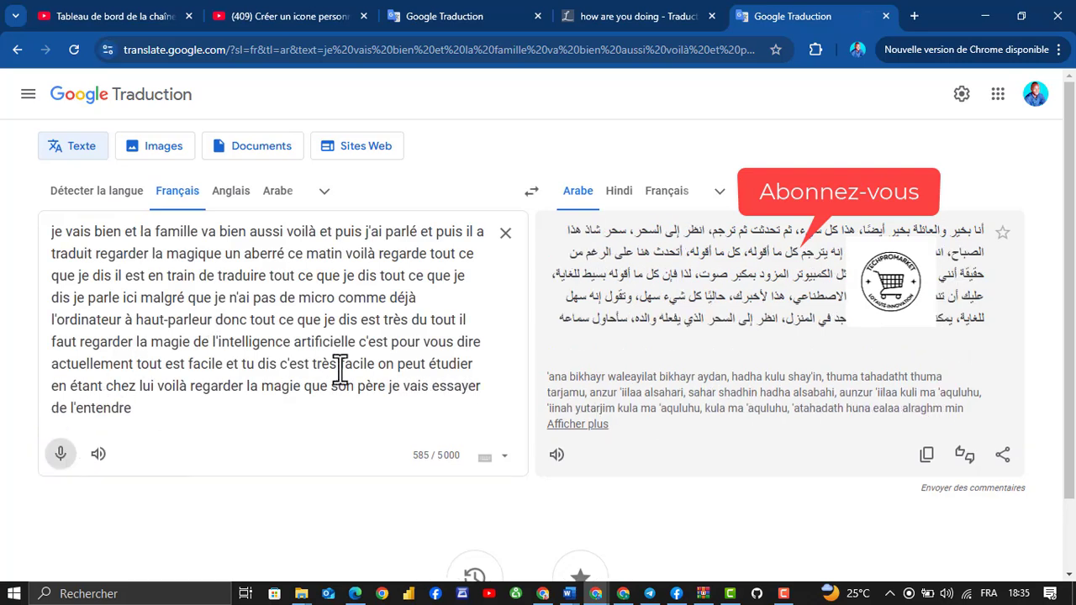
# Step: Clear the dictated French text from the source field
pyautogui.click(401, 350)
pyautogui.click(206, 408)
pyautogui.click(507, 235)
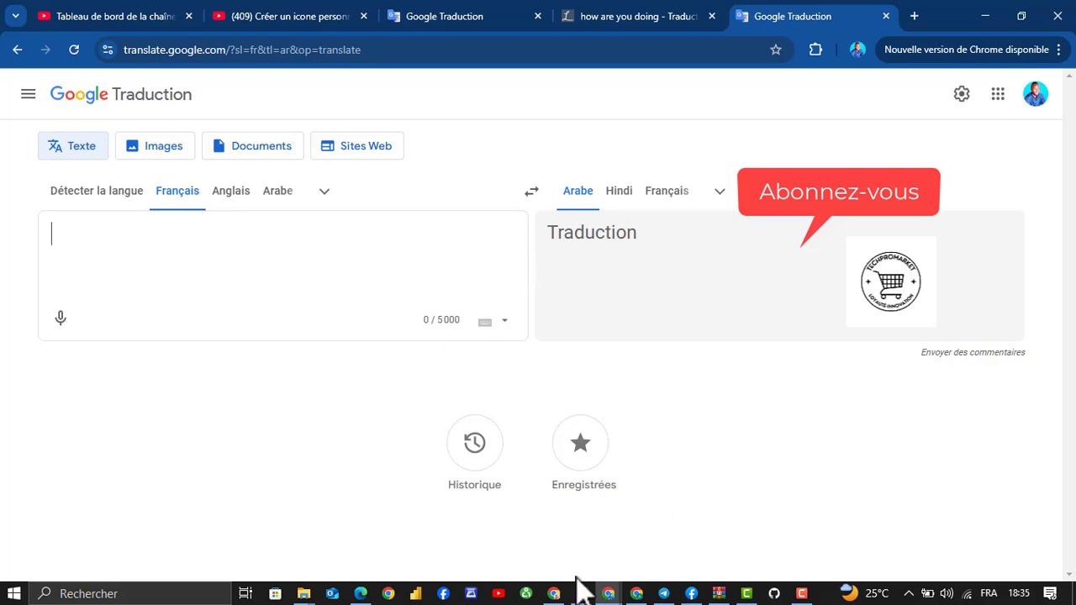
# Step: Switch to the DeepL Translate page open in the other Chrome window
pyautogui.moveTo(578, 597)
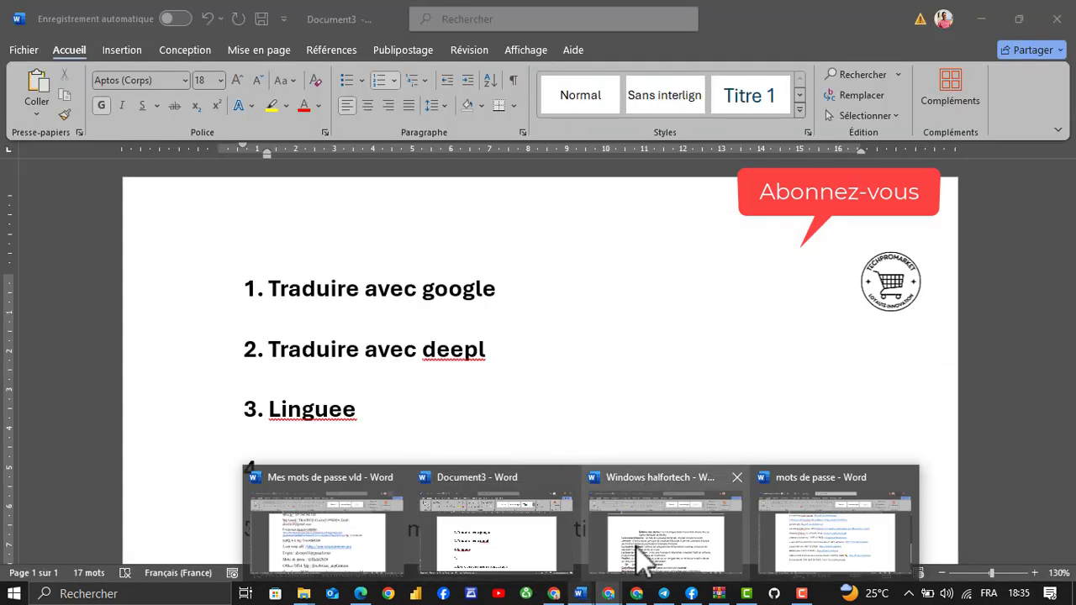
pyautogui.moveTo(697, 538)
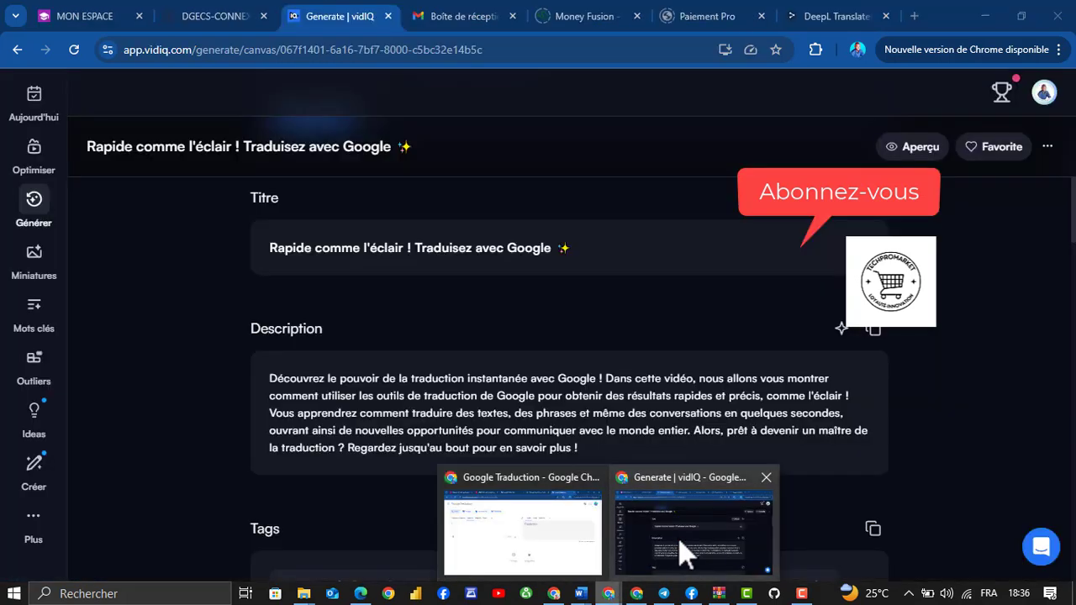
pyautogui.click(682, 552)
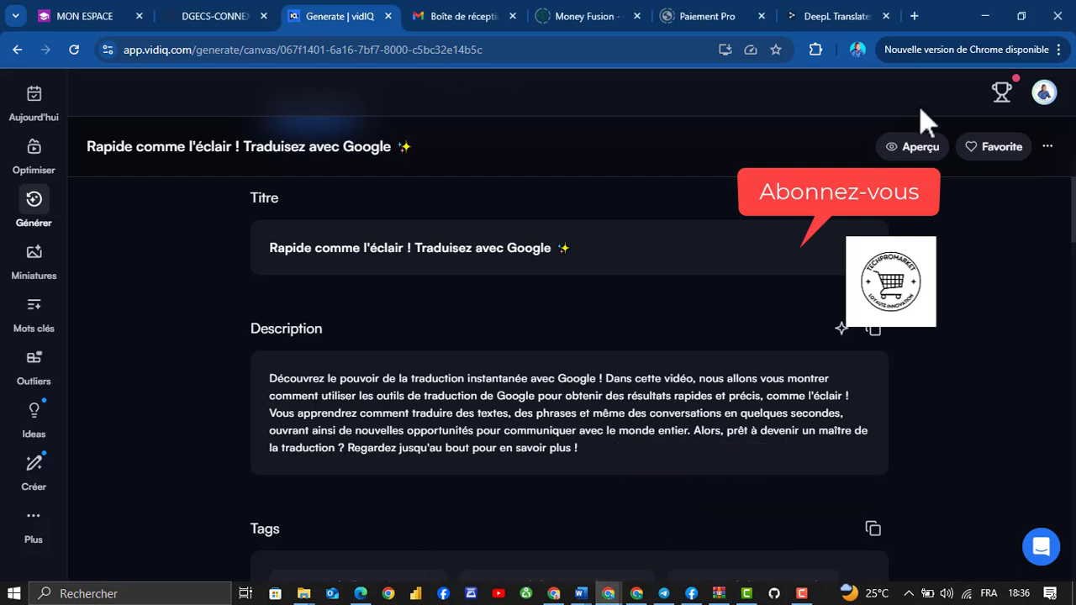
pyautogui.click(851, 23)
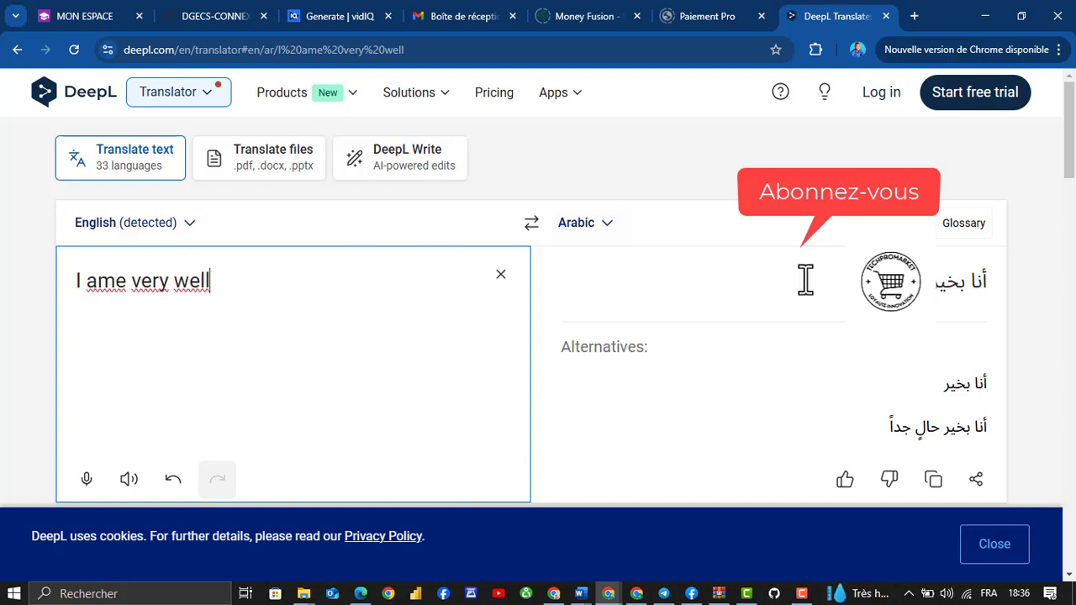
# Step: Replace the existing source text with "La famille se porte bien" for translation into Arabic
pyautogui.doubleClick(950, 281)
pyautogui.click(500, 283)
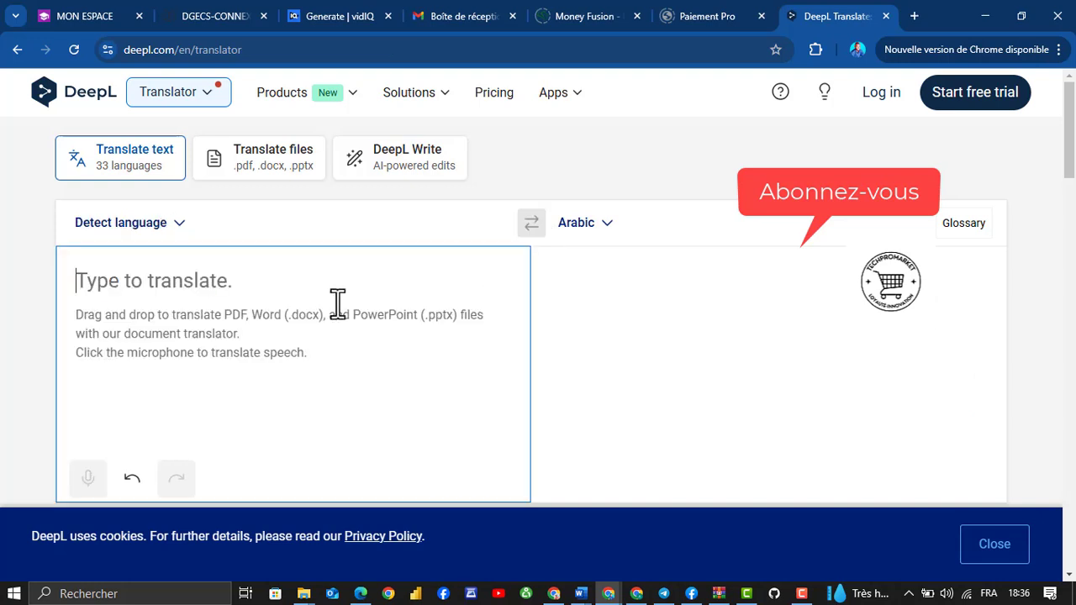
pyautogui.write('La')
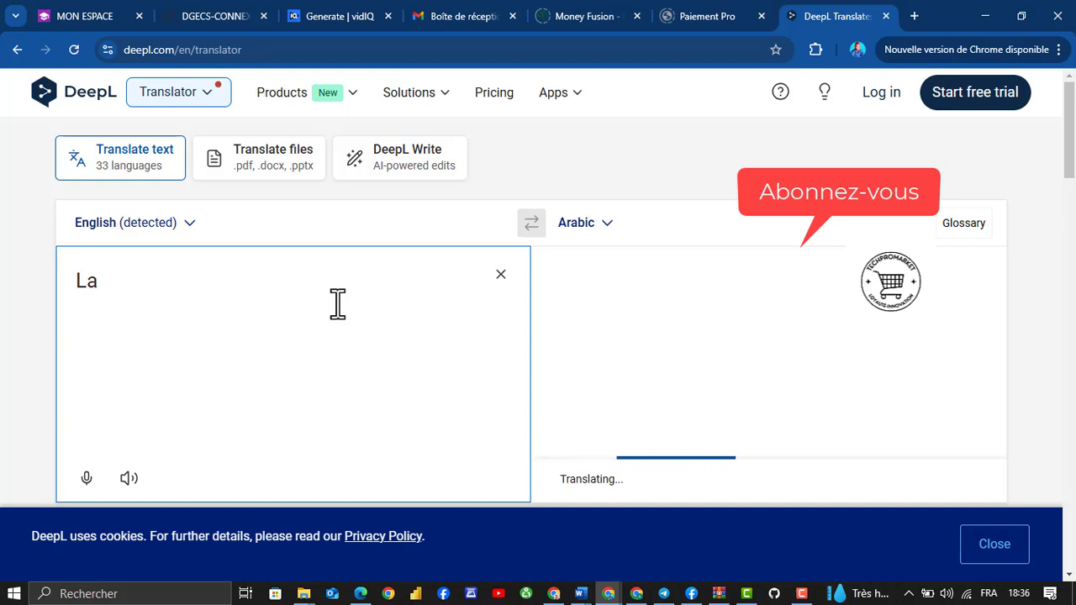
pyautogui.write(' fam')
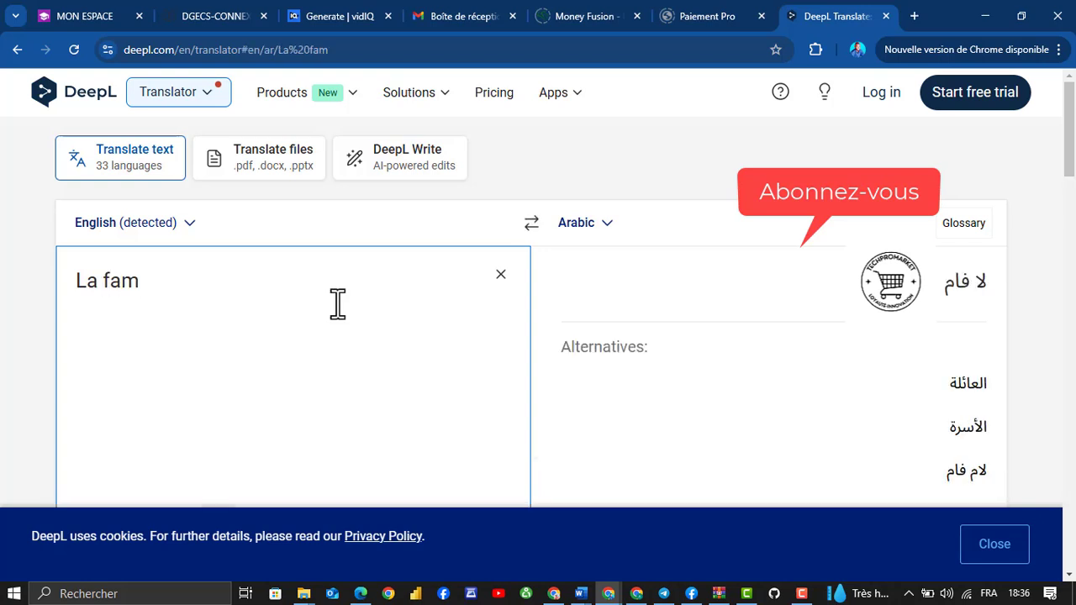
pyautogui.write('ille se ')
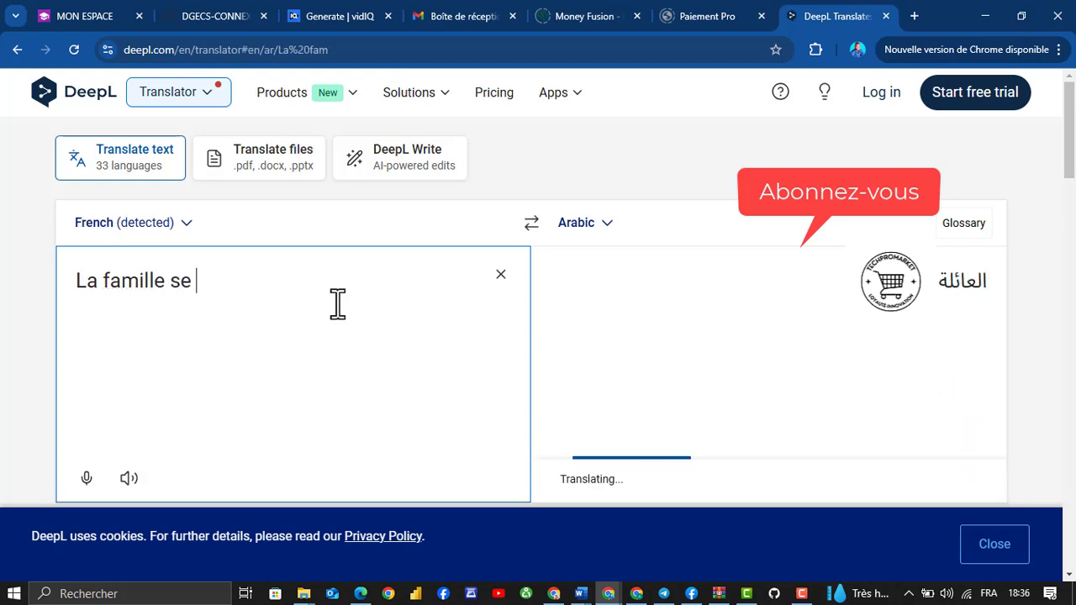
pyautogui.write('porte bien')
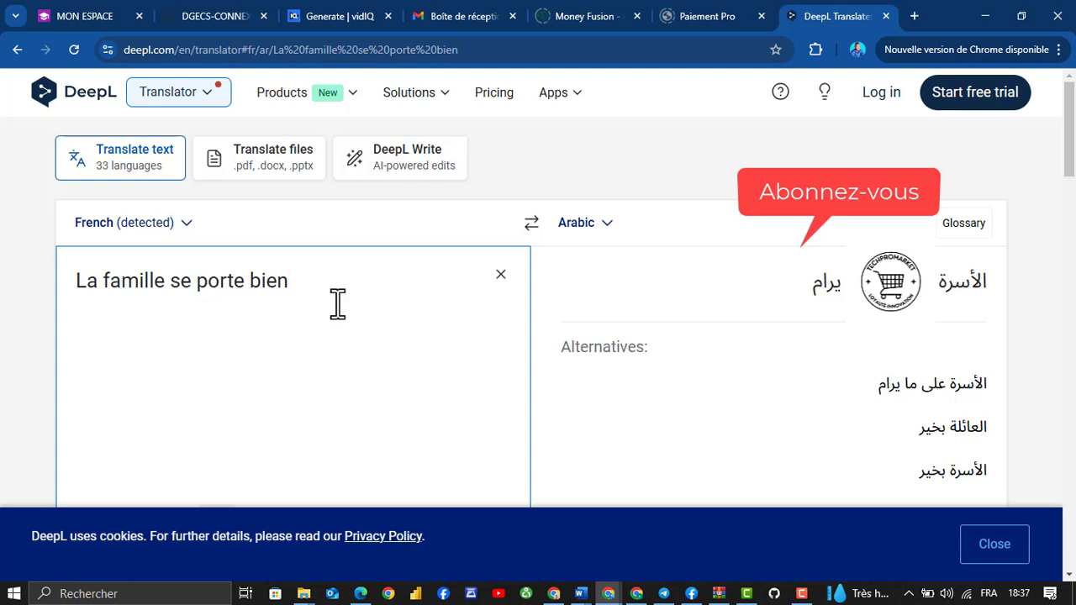
# Step: Clear the French sentence from the DeepL source field
pyautogui.click(501, 275)
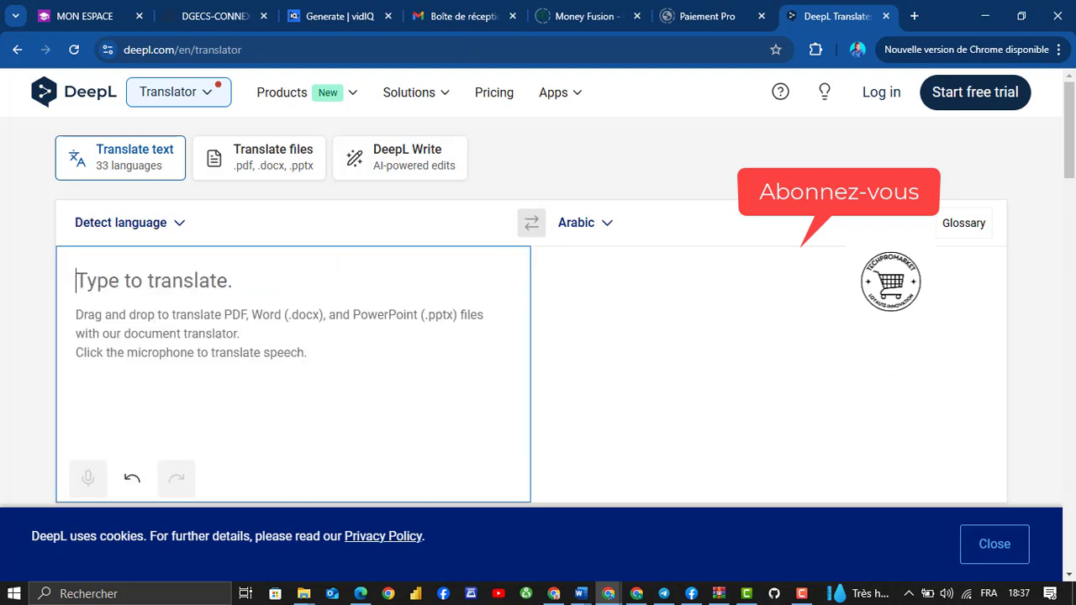
pyautogui.moveTo(1070, 179)
pyautogui.mouseDown()
pyautogui.moveTo(1065, 338)
pyautogui.moveTo(1073, 181)
pyautogui.mouseUp()
pyautogui.moveTo(608, 593)
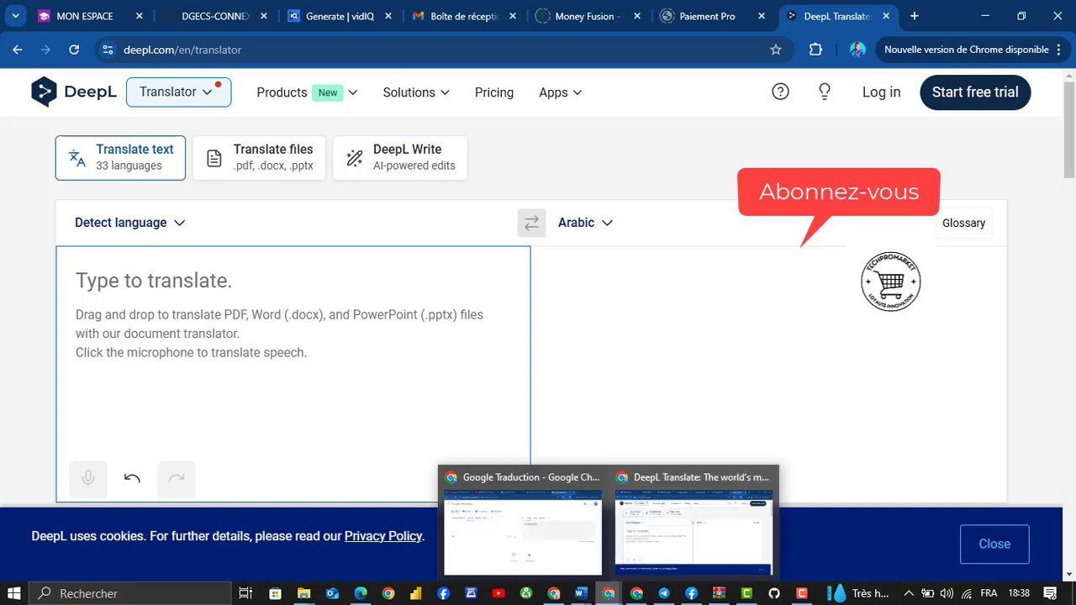
# Step: Switch to the Linguee dictionary page in the other Chrome window and replace the query with "I am very very sory"
pyautogui.click(538, 545)
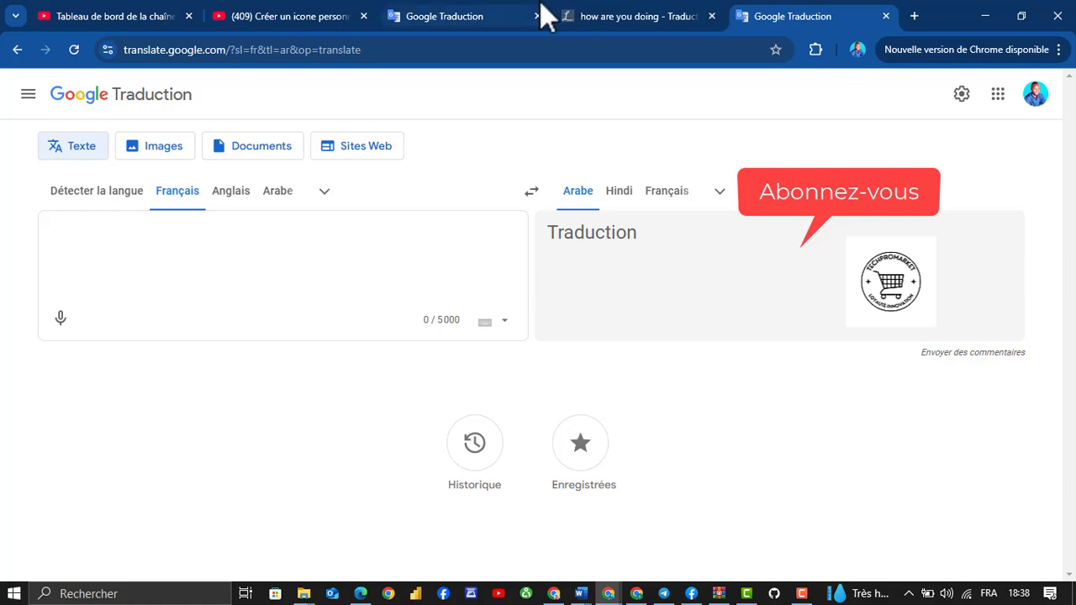
pyautogui.click(603, 16)
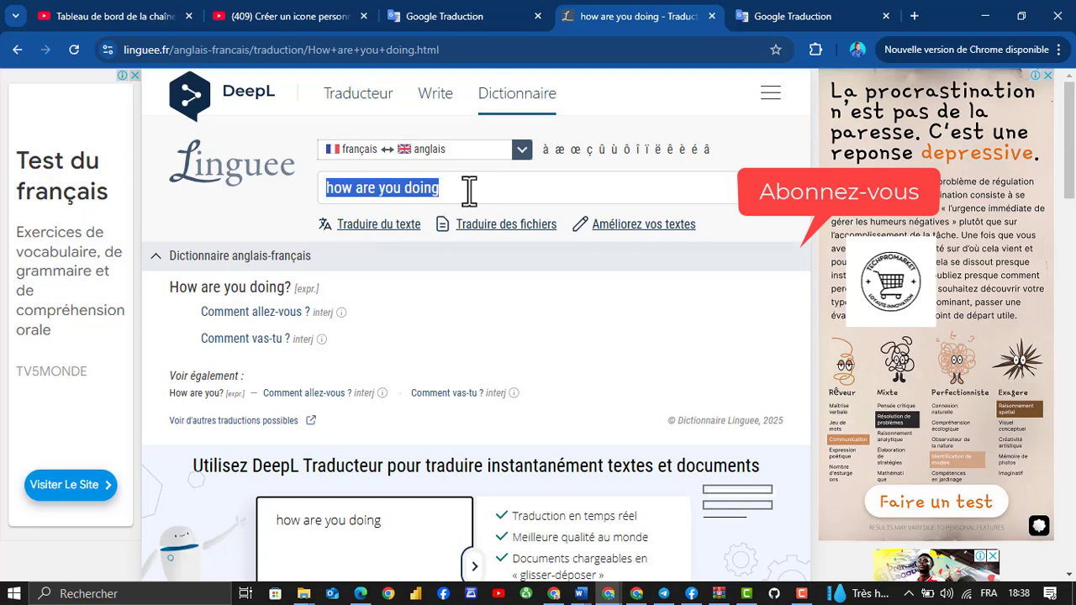
pyautogui.moveTo(429, 189); pyautogui.dragTo(401, 191)
pyautogui.press('BackSpace')
pyautogui.write('I')
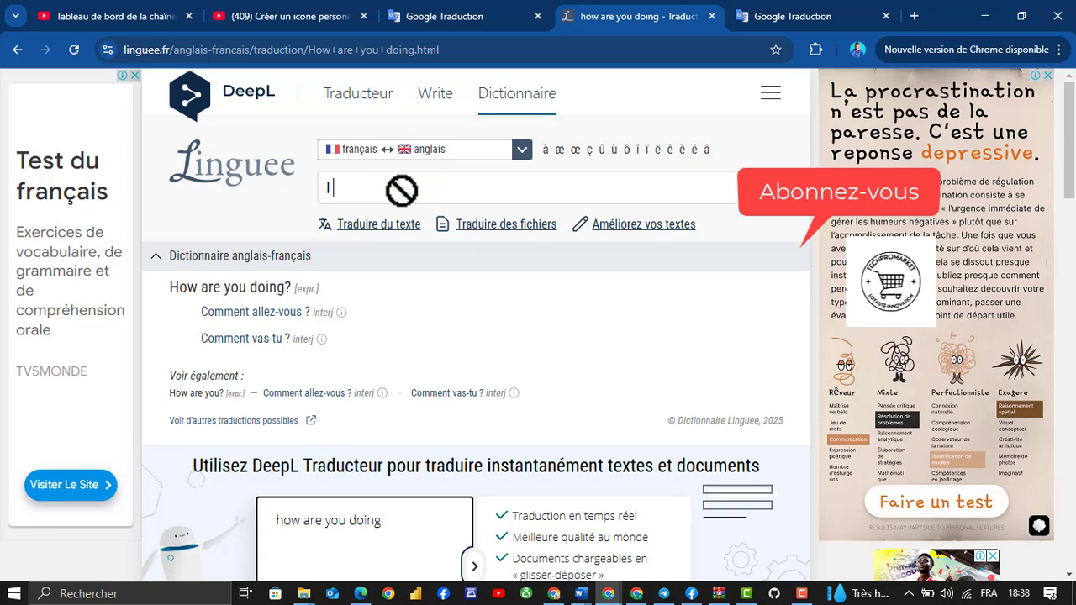
pyautogui.write(' am')
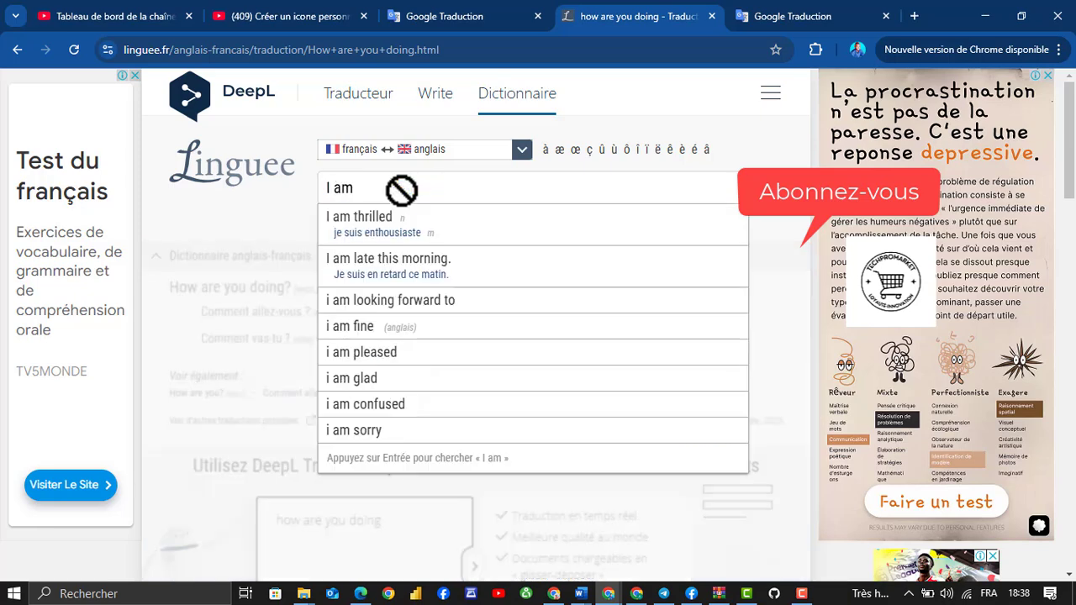
pyautogui.write(' very ')
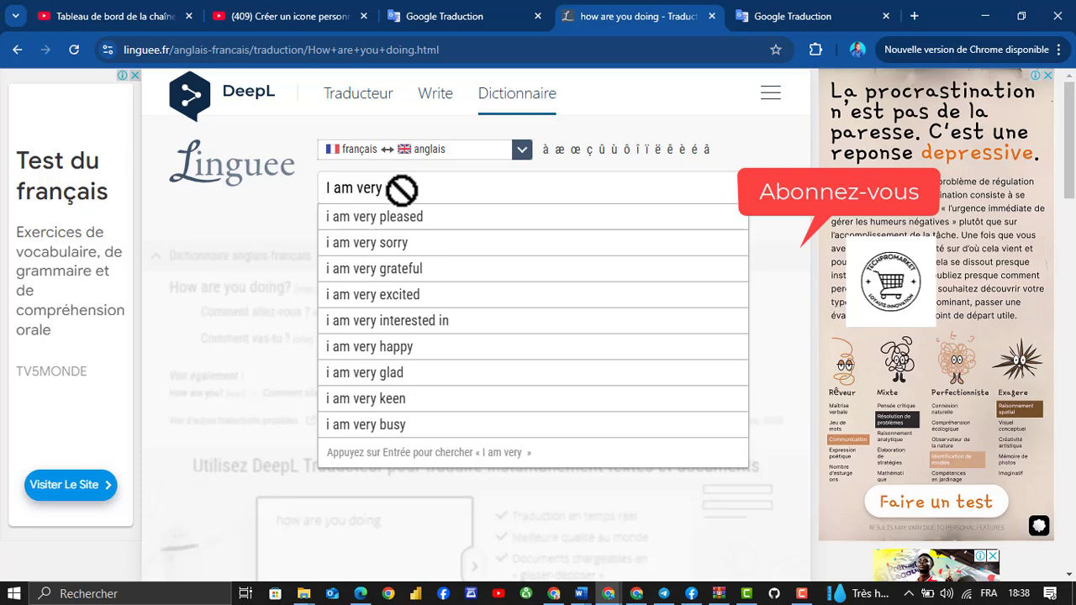
pyautogui.write('ve')
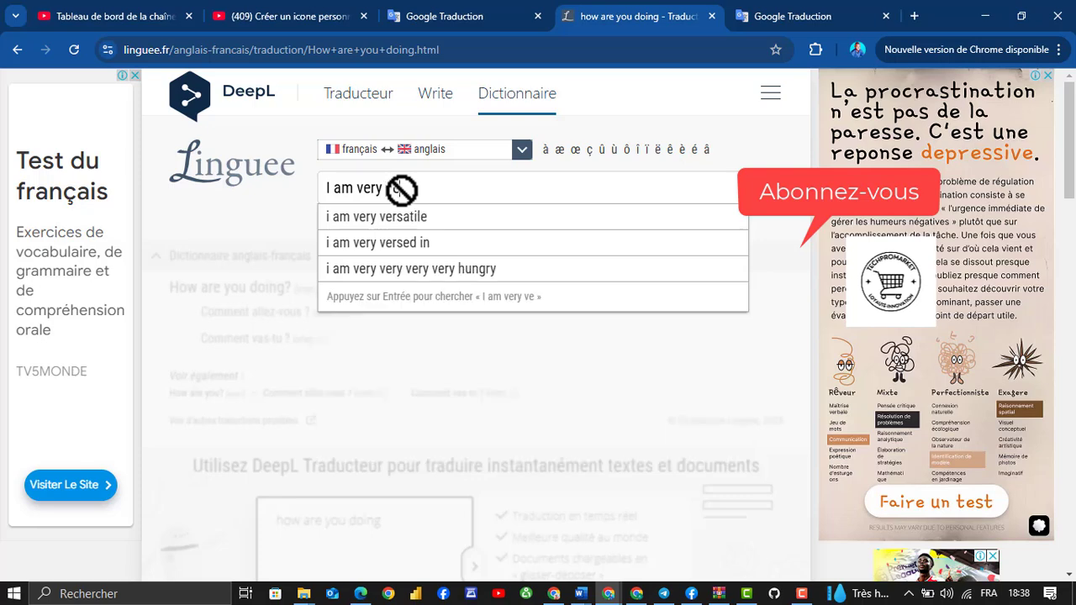
pyautogui.write('ry')
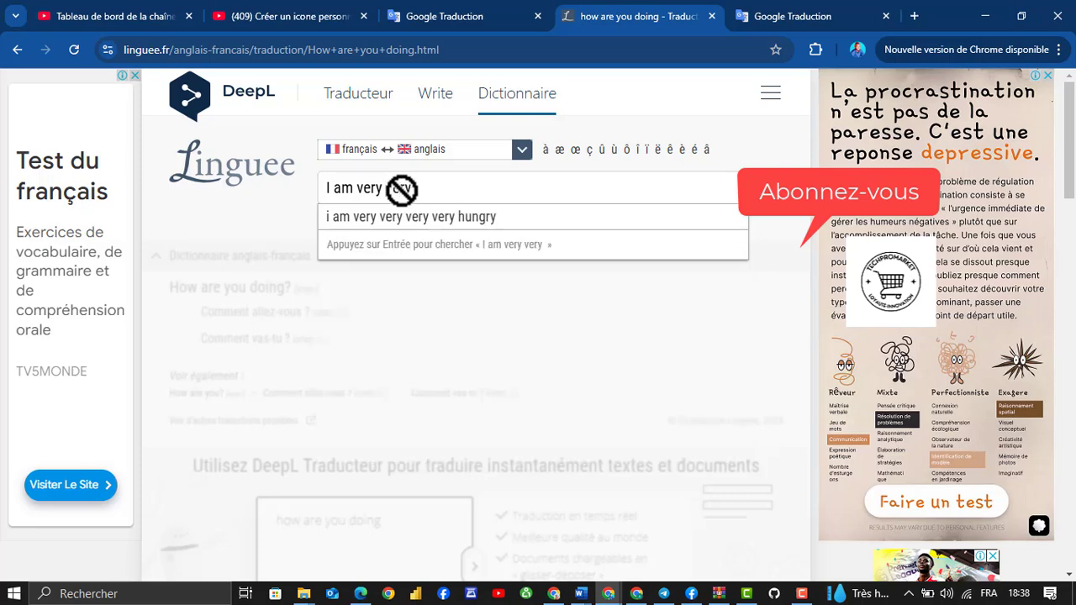
pyautogui.write(' sory')
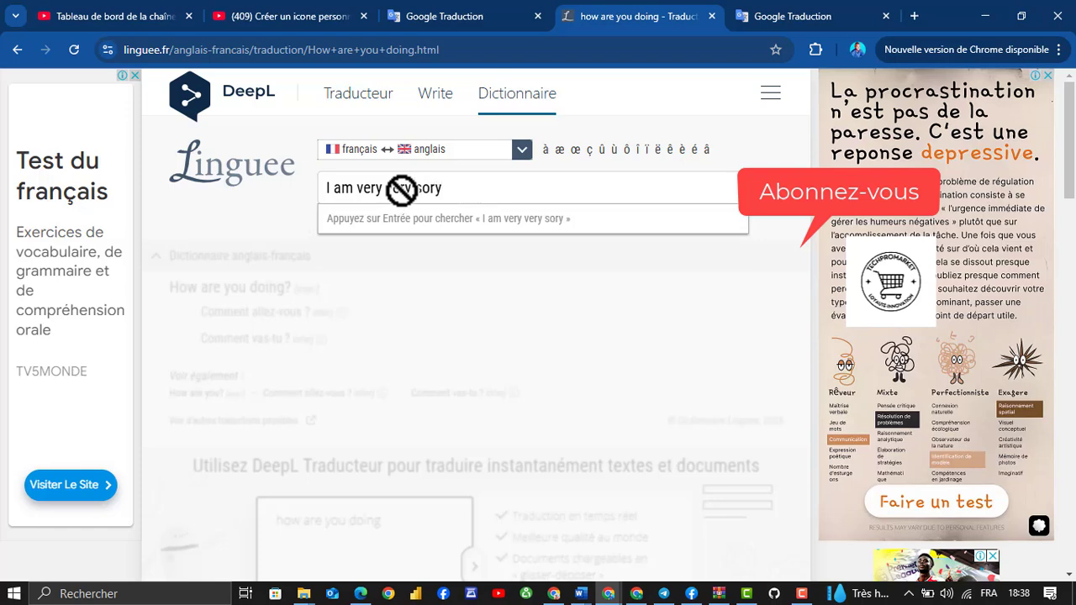
# Step: Remove the repeated "very" from the query and look up "I am very sory" in the French-English dictionary
pyautogui.press('BackSpace')
pyautogui.write('ry')
pyautogui.press('BackSpace')
pyautogui.press('BackSpace')
pyautogui.write('y')
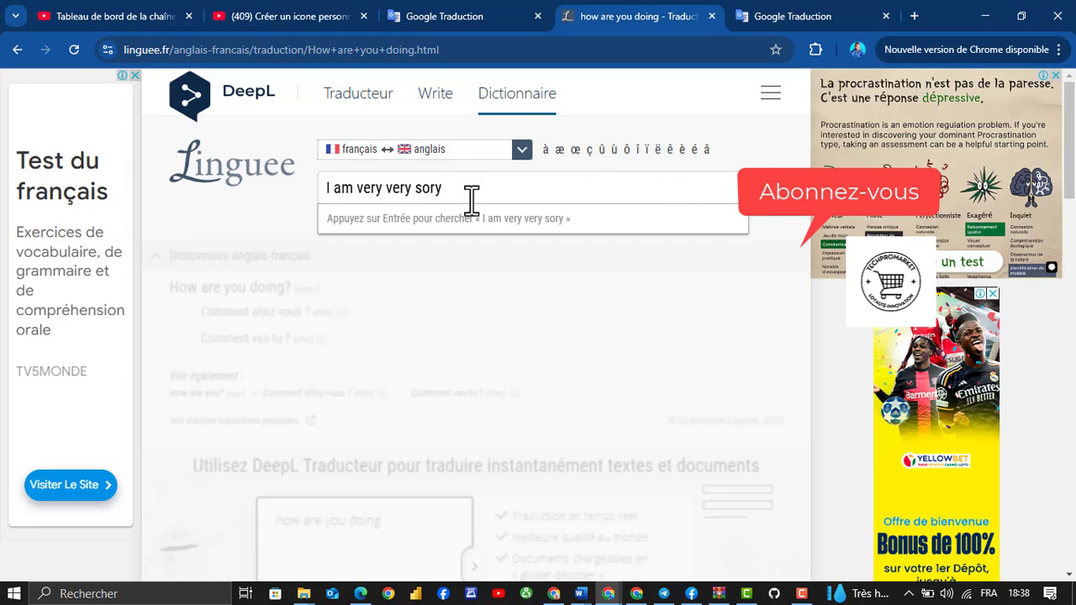
pyautogui.doubleClick(398, 188)
pyautogui.press('BackSpace')
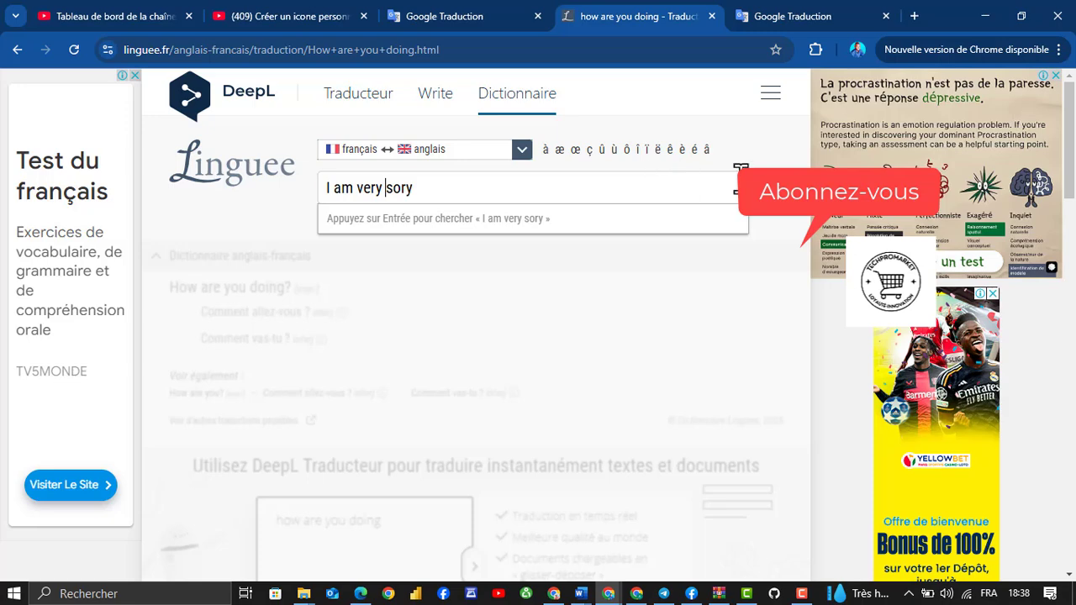
pyautogui.press('Return')
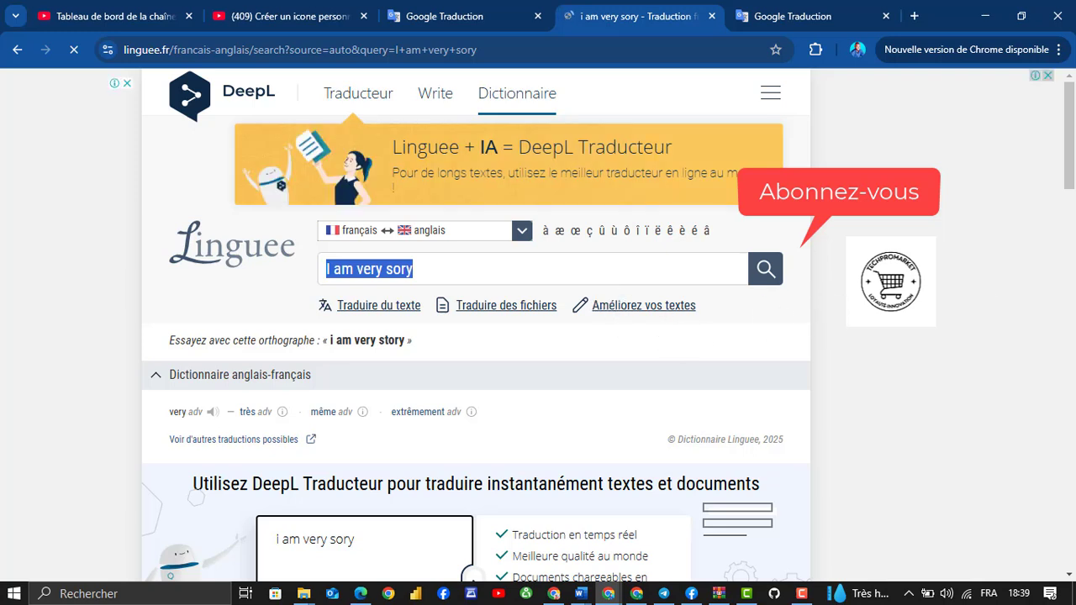
# Step: Open DeepL's text translation page from the Linguee results to view it, and return to the Linguee results
pyautogui.click(374, 307)
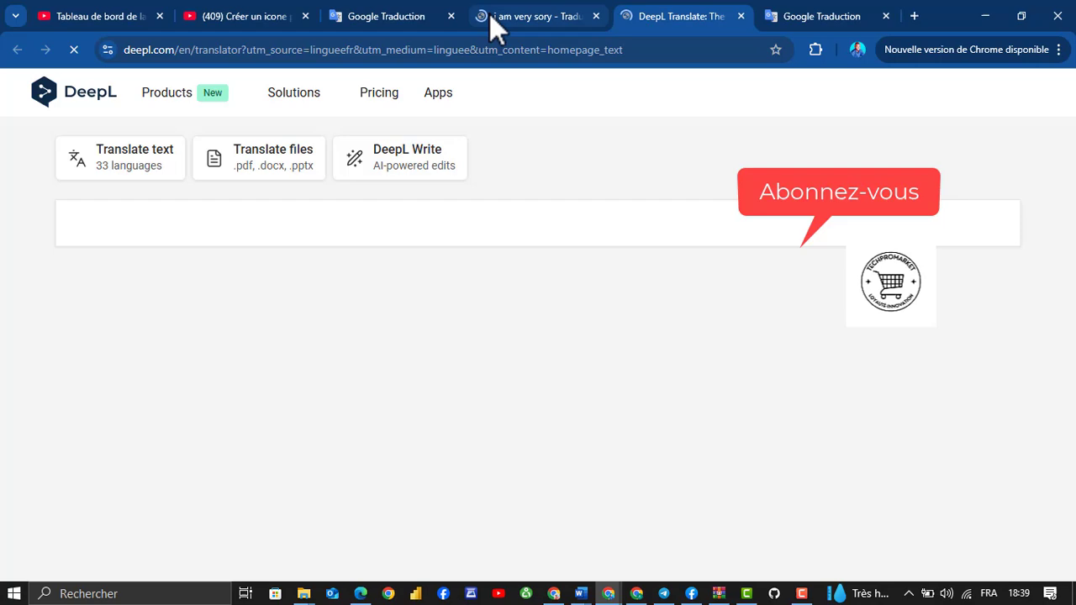
pyautogui.click(489, 13)
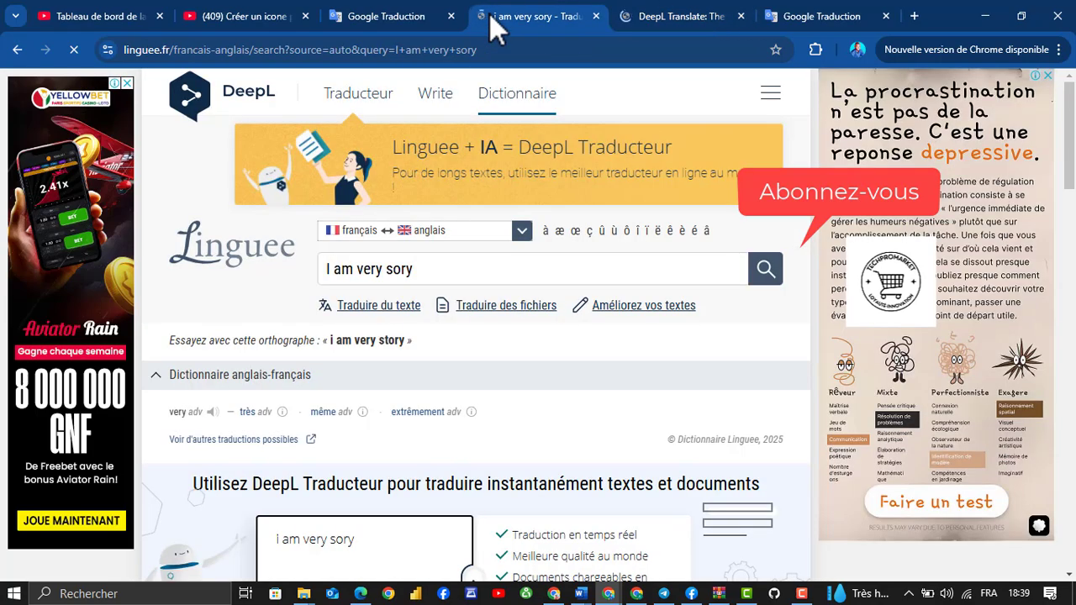
pyautogui.click(681, 15)
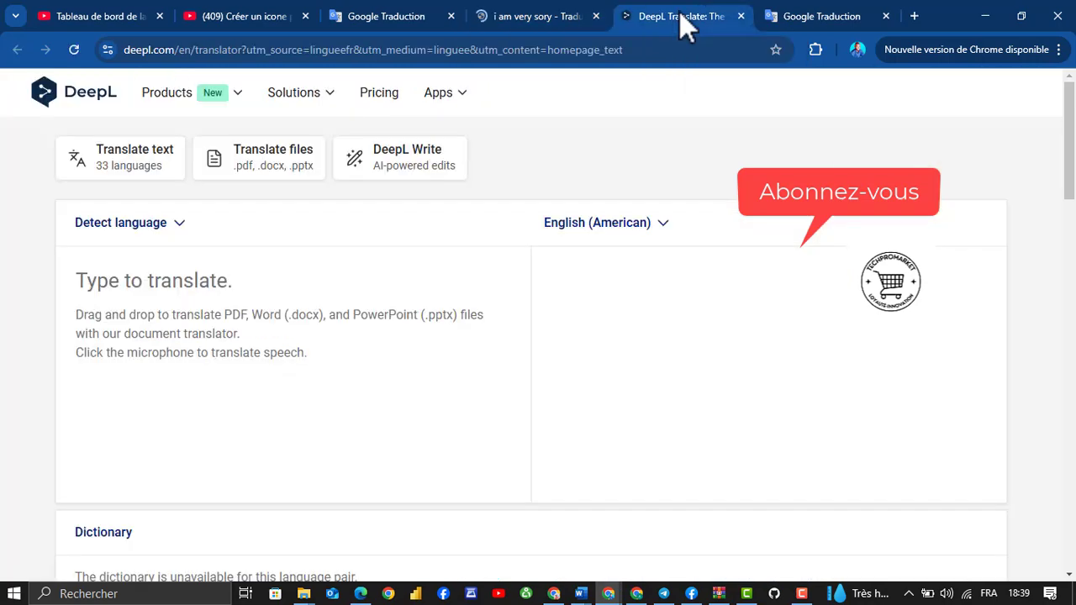
pyautogui.click(580, 16)
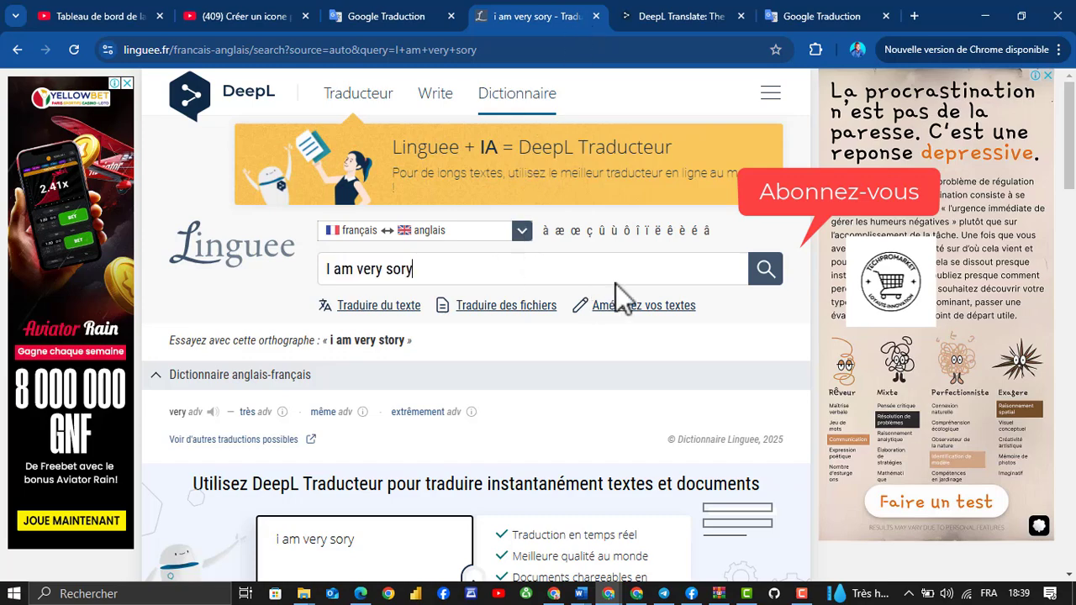
# Step: Look through the external sources for the phrase, and look up the suggested expression "How are you doing?" in Linguee
pyautogui.moveTo(1073, 160); pyautogui.dragTo(1068, 244)
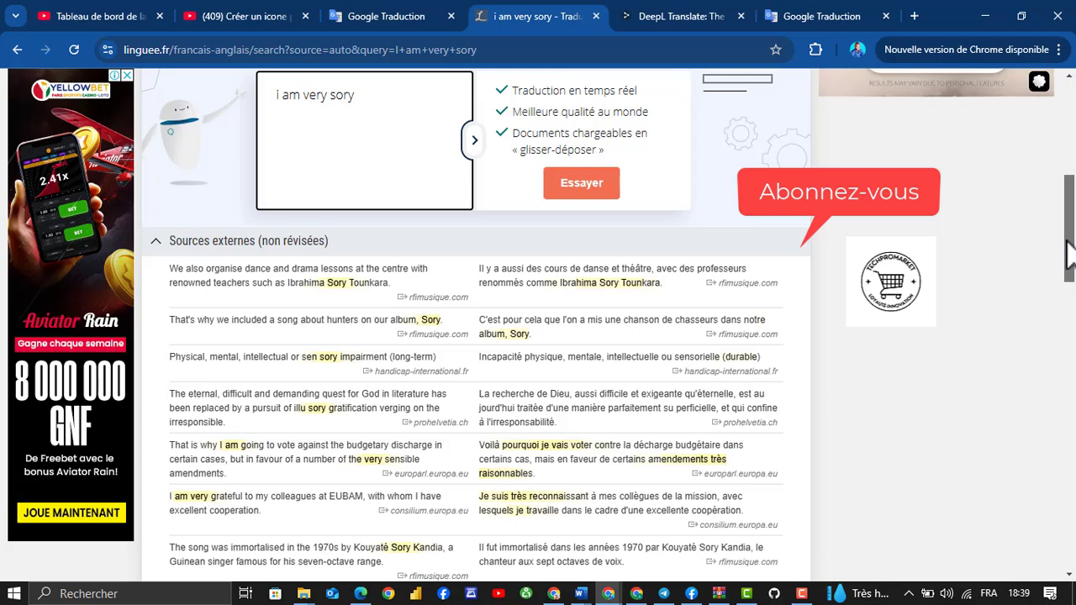
pyautogui.moveTo(1067, 252); pyautogui.dragTo(1067, 168)
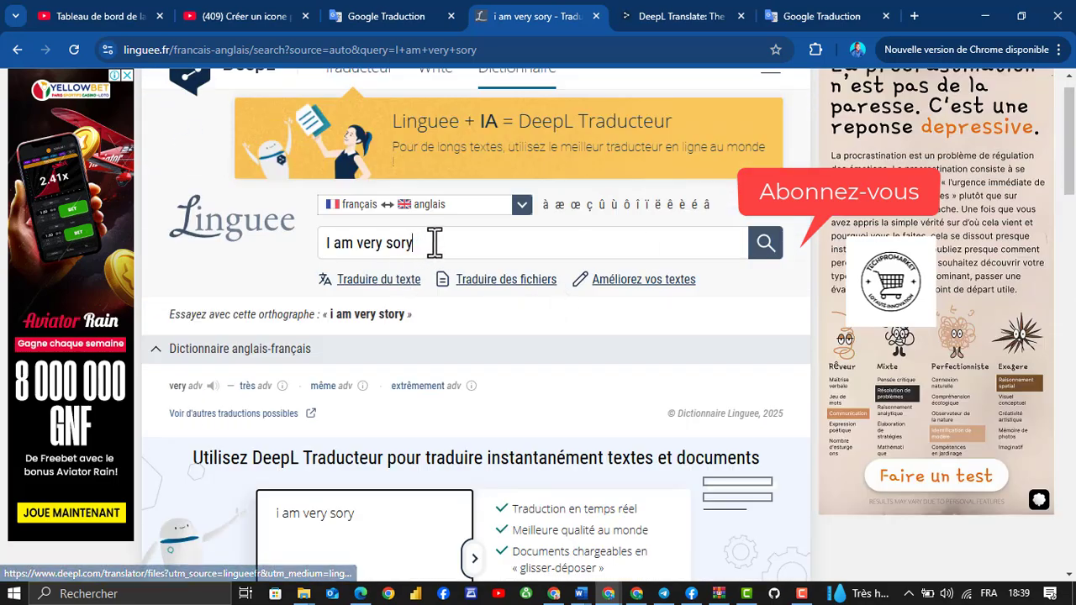
pyautogui.moveTo(434, 243); pyautogui.dragTo(273, 249)
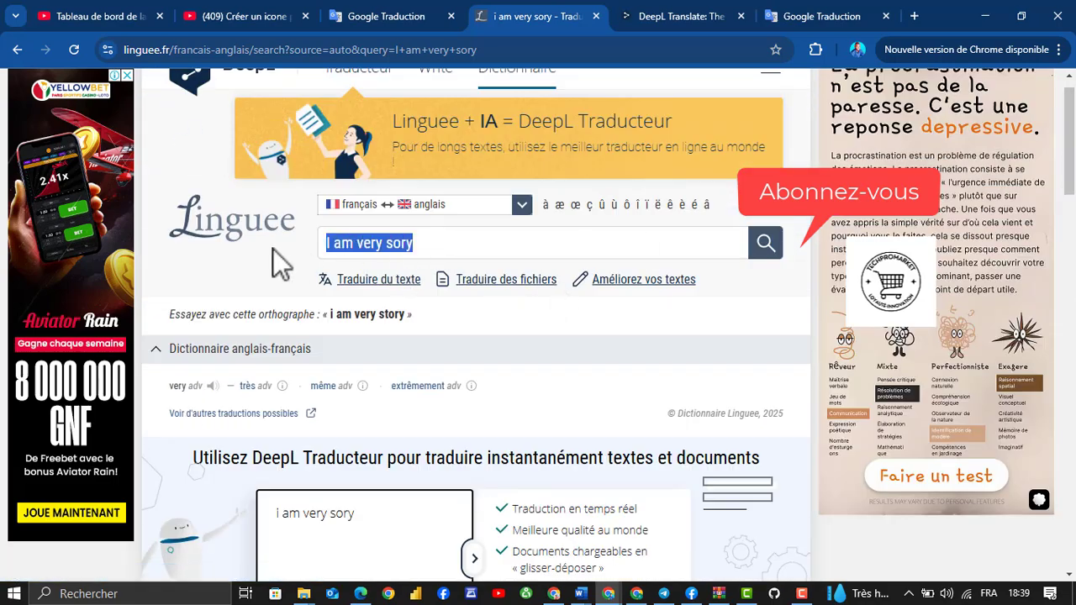
pyautogui.write('How')
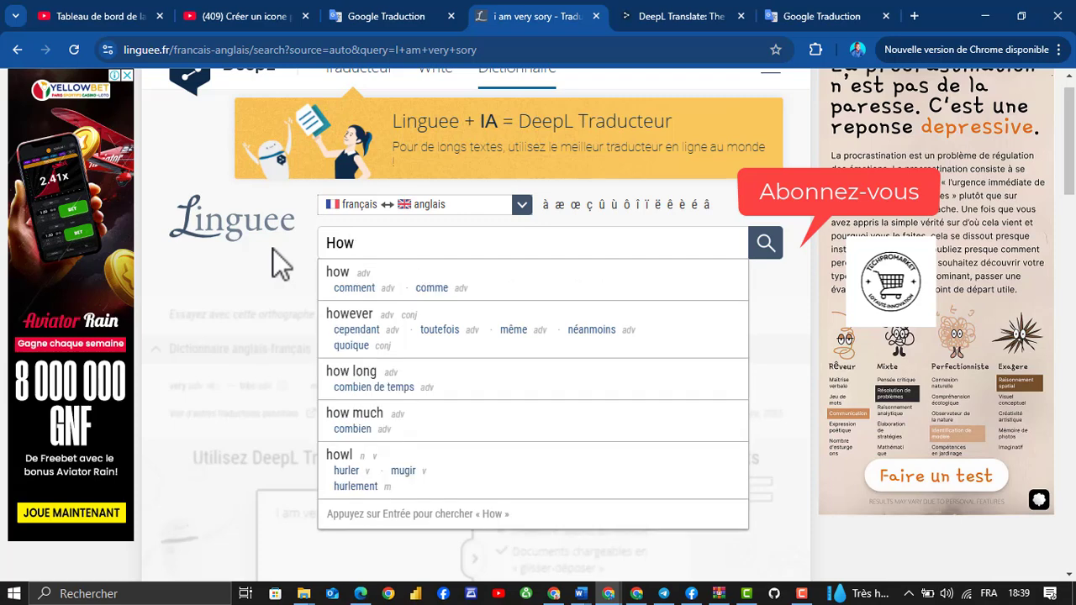
pyautogui.write(' are')
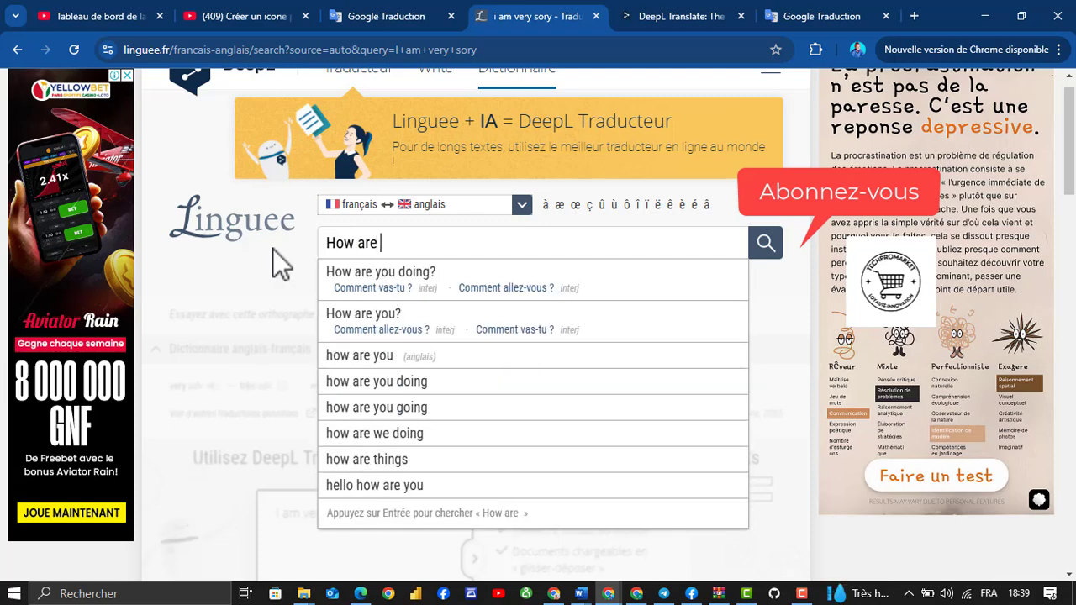
pyautogui.click(415, 284)
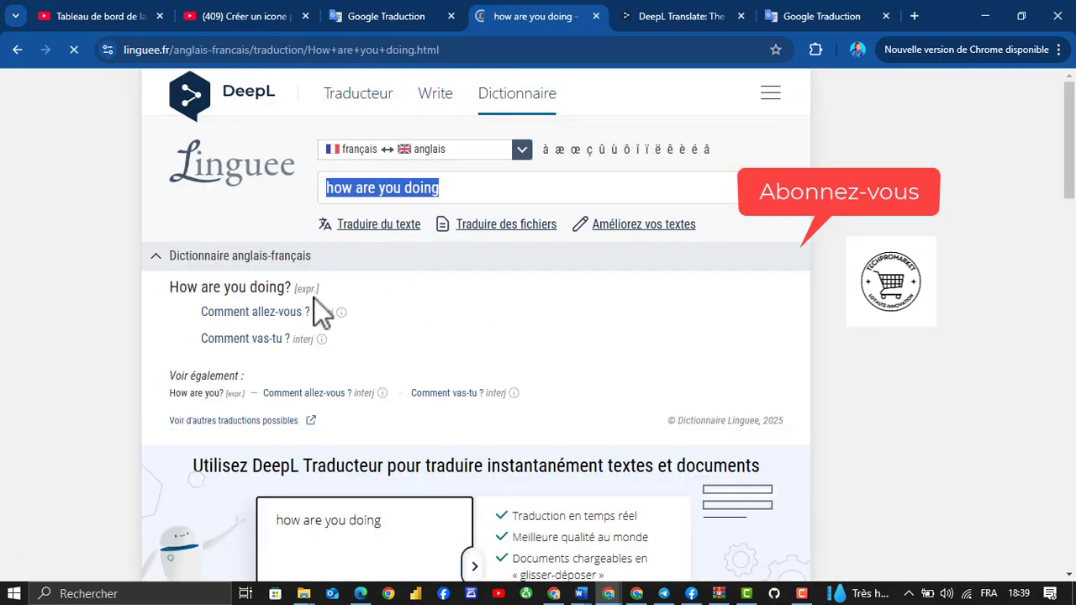
pyautogui.moveTo(312, 294); pyautogui.dragTo(435, 254)
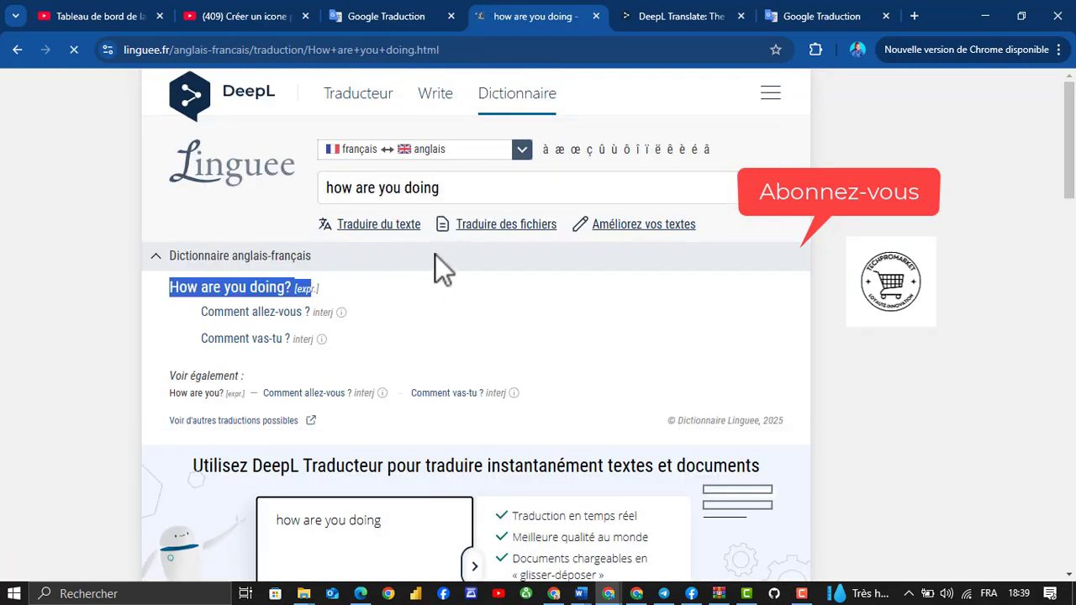
pyautogui.click(423, 296)
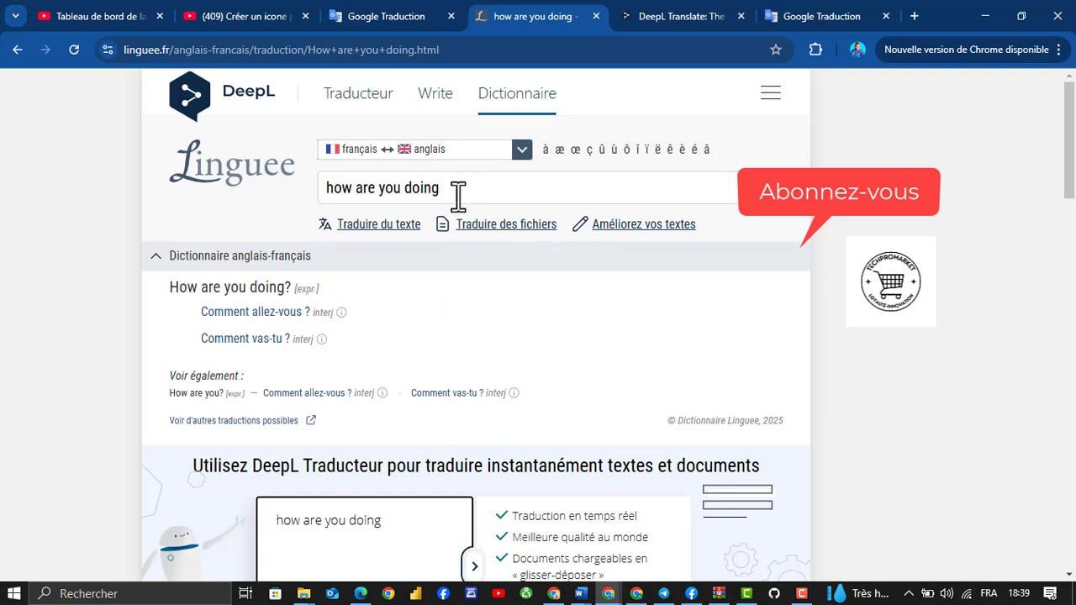
# Step: Replace the query with "Nice to me" and look up the suggested phrase "nice to meet you"
pyautogui.moveTo(457, 195); pyautogui.dragTo(328, 190)
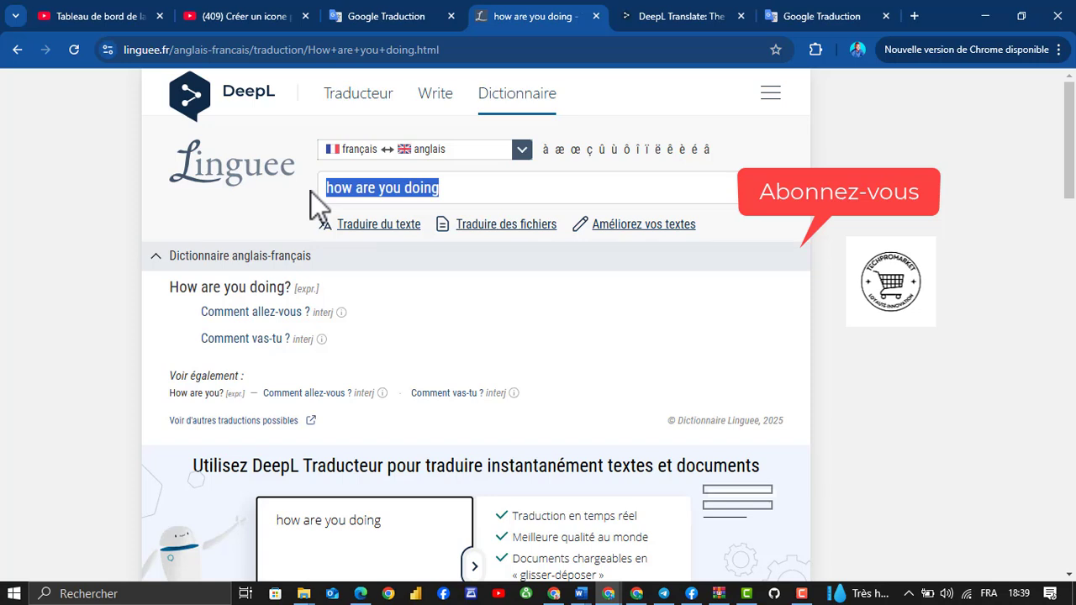
pyautogui.write('Nice')
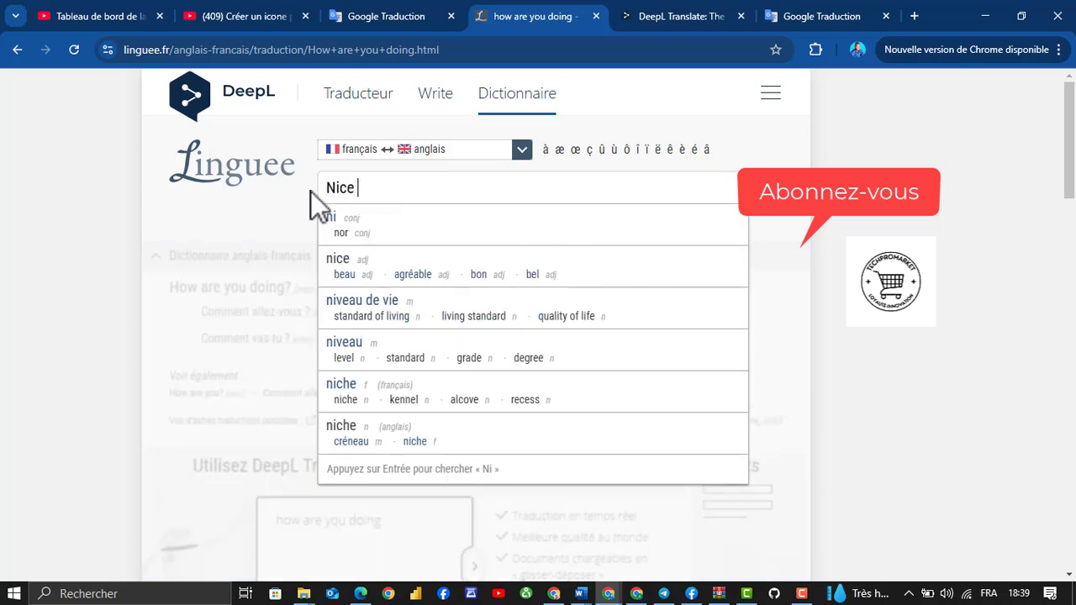
pyautogui.write(' to')
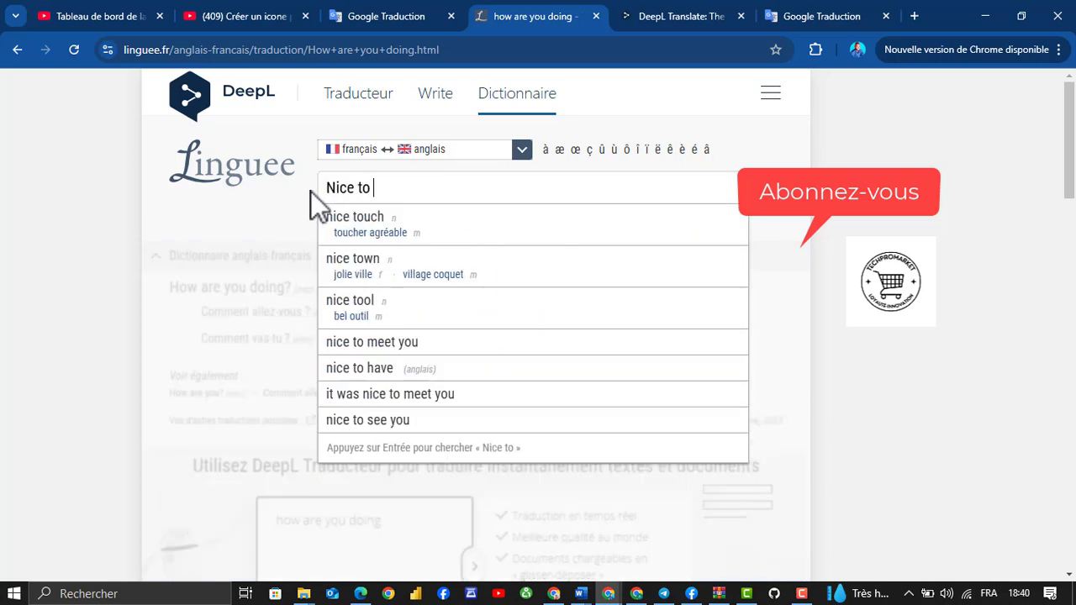
pyautogui.write(' me')
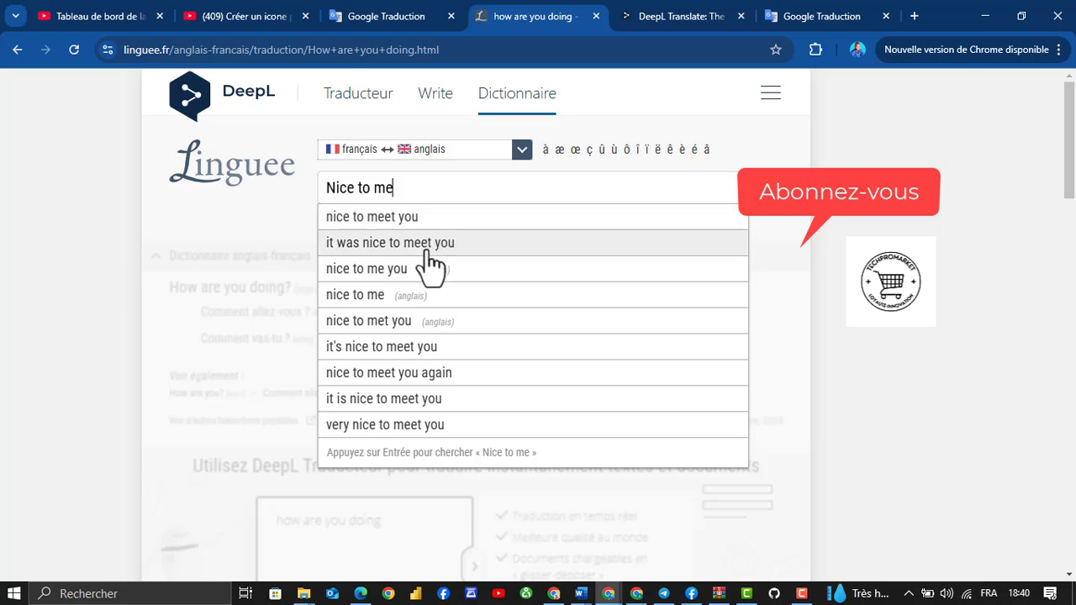
pyautogui.click(413, 219)
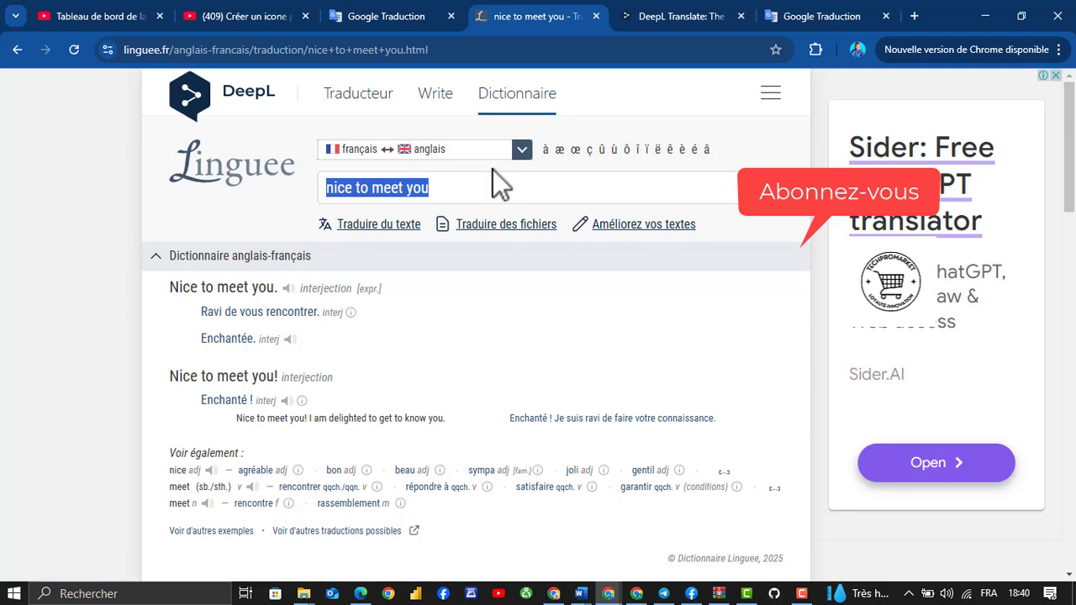
# Step: Look up the suggested phrase "how about you" in Linguee and examine its dictionary entries and external sources
pyautogui.write('ho')
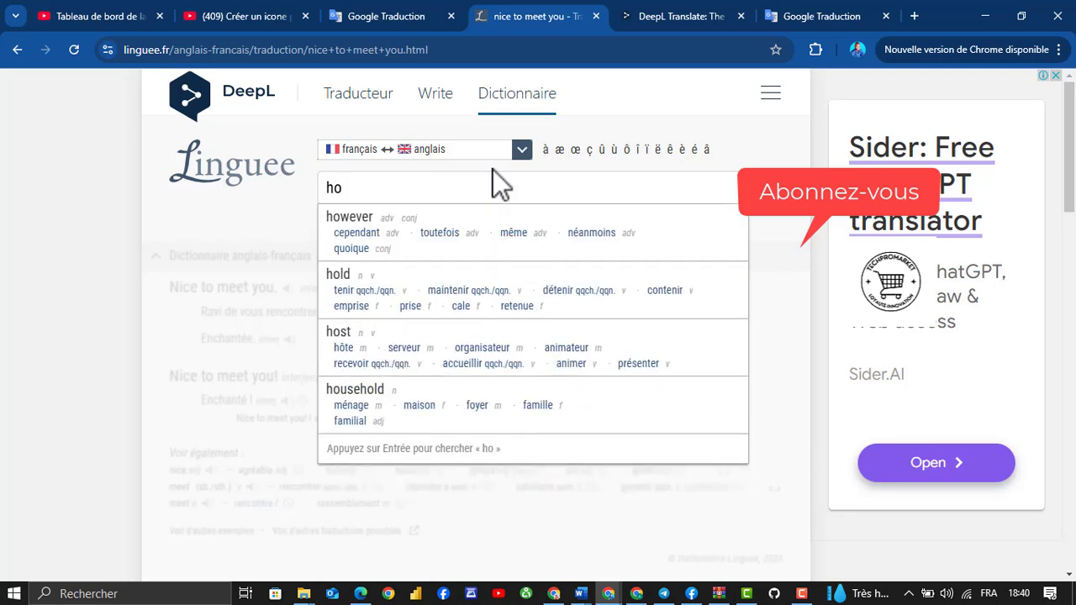
pyautogui.write('w about')
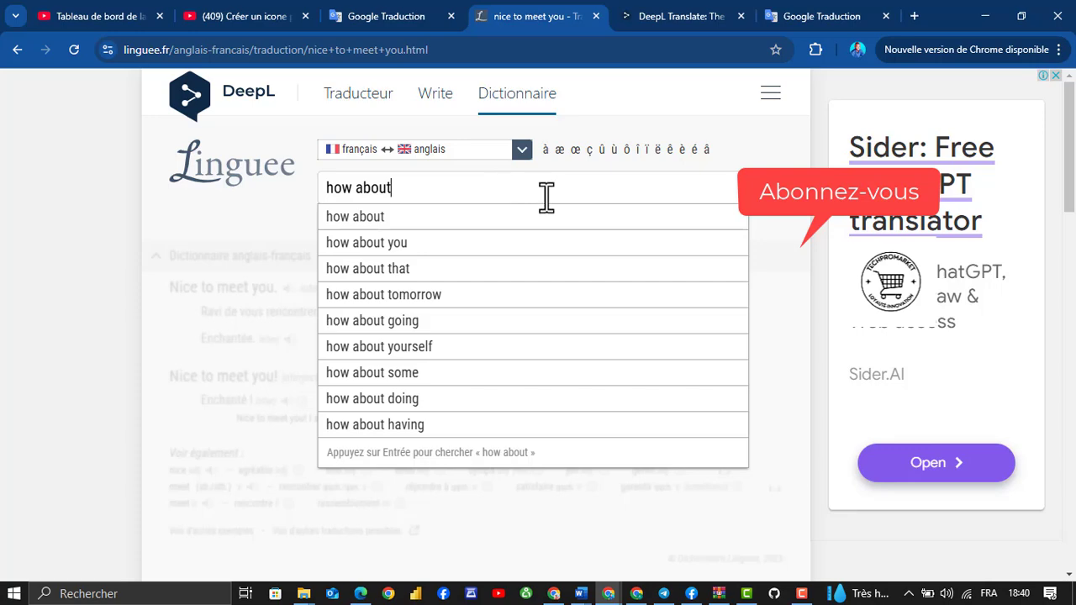
pyautogui.click(426, 254)
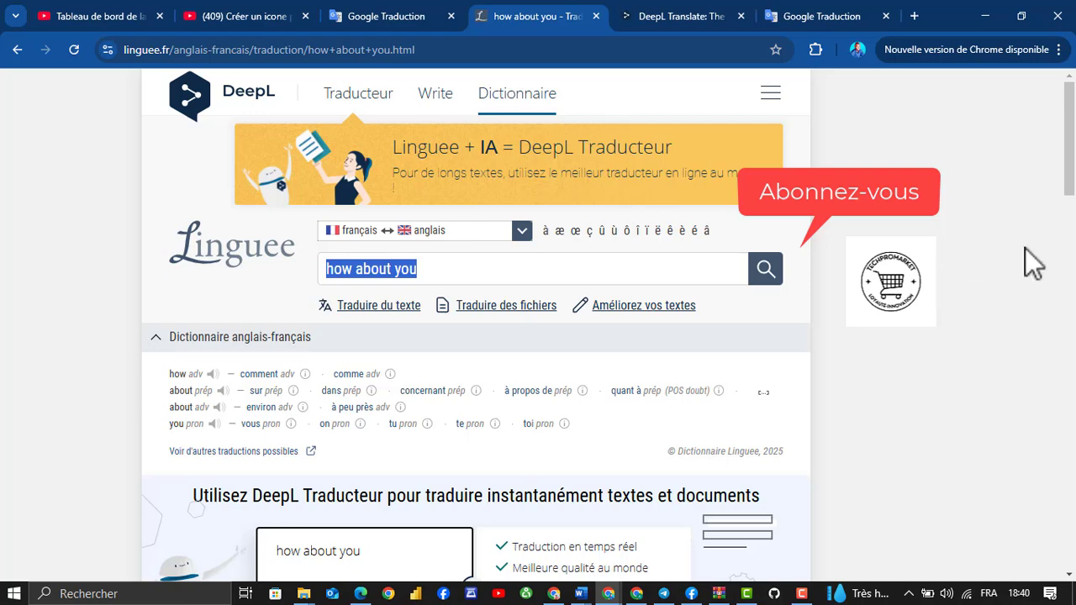
pyautogui.moveTo(1071, 170); pyautogui.dragTo(1070, 215)
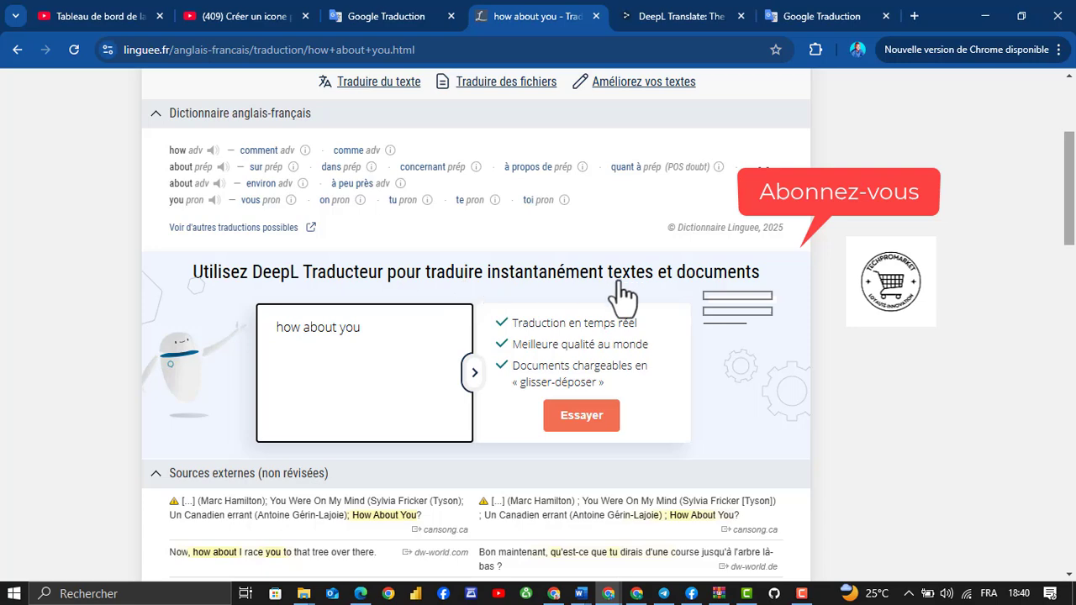
pyautogui.moveTo(1068, 209); pyautogui.dragTo(1072, 125)
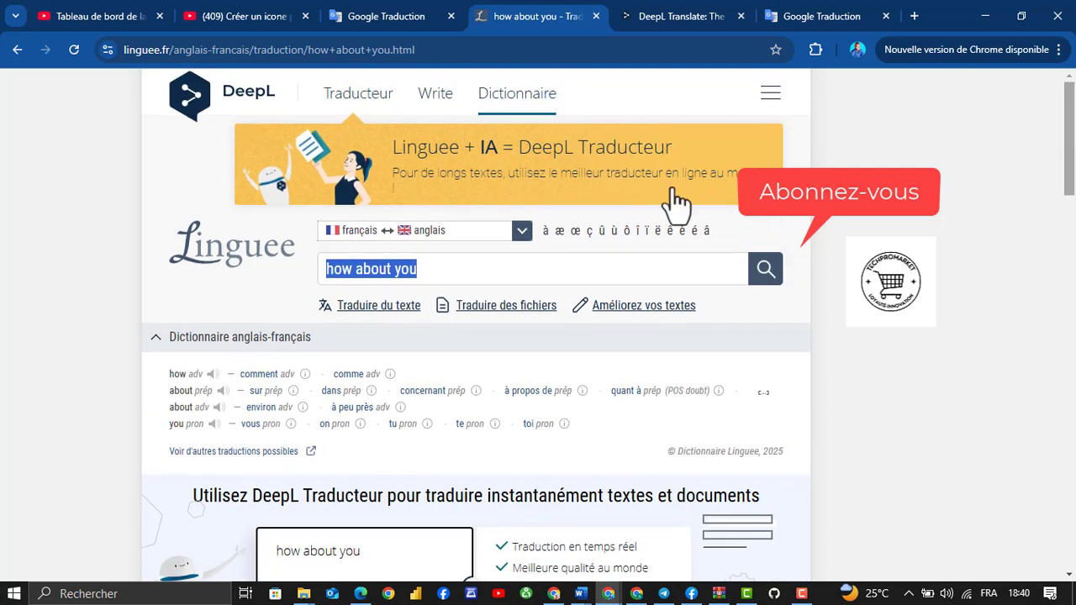
# Step: Open DeepL's text translation page from Linguee once more, and close both DeepL tabs in this window
pyautogui.click(380, 309)
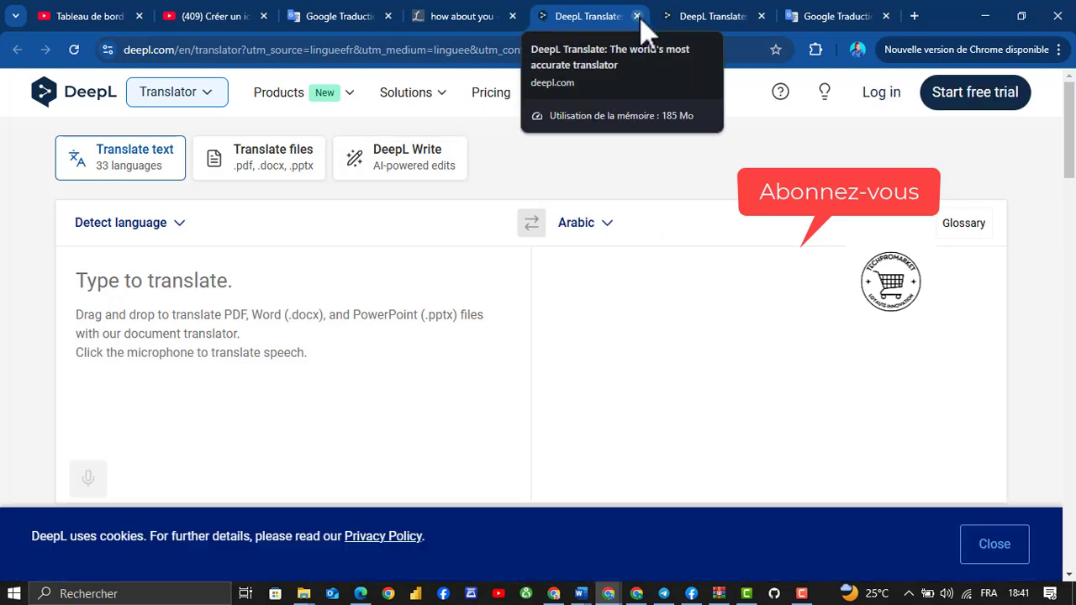
pyautogui.click(637, 16)
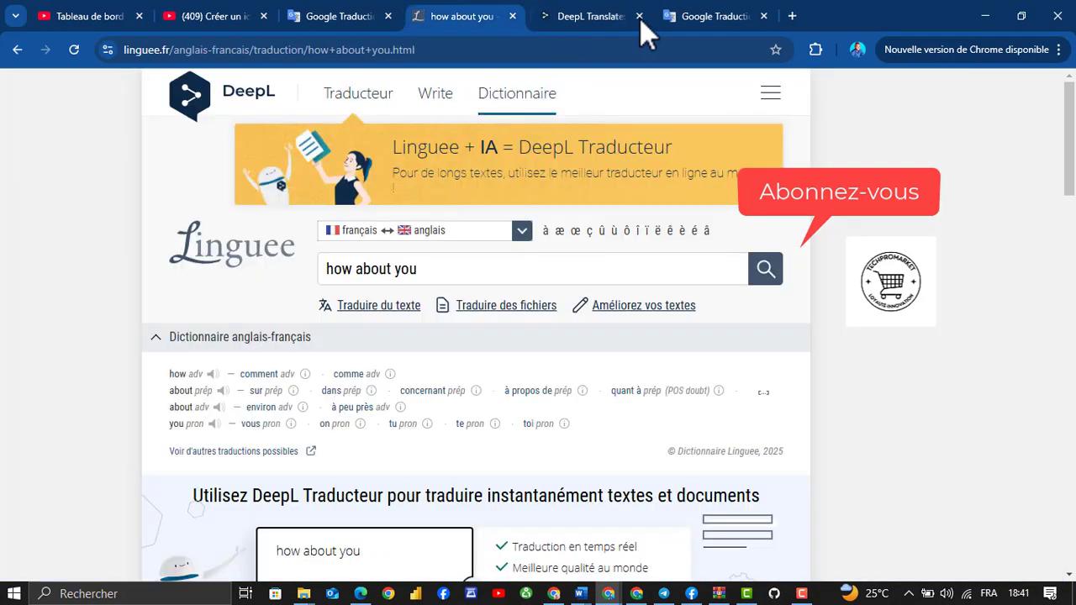
pyautogui.click(589, 20)
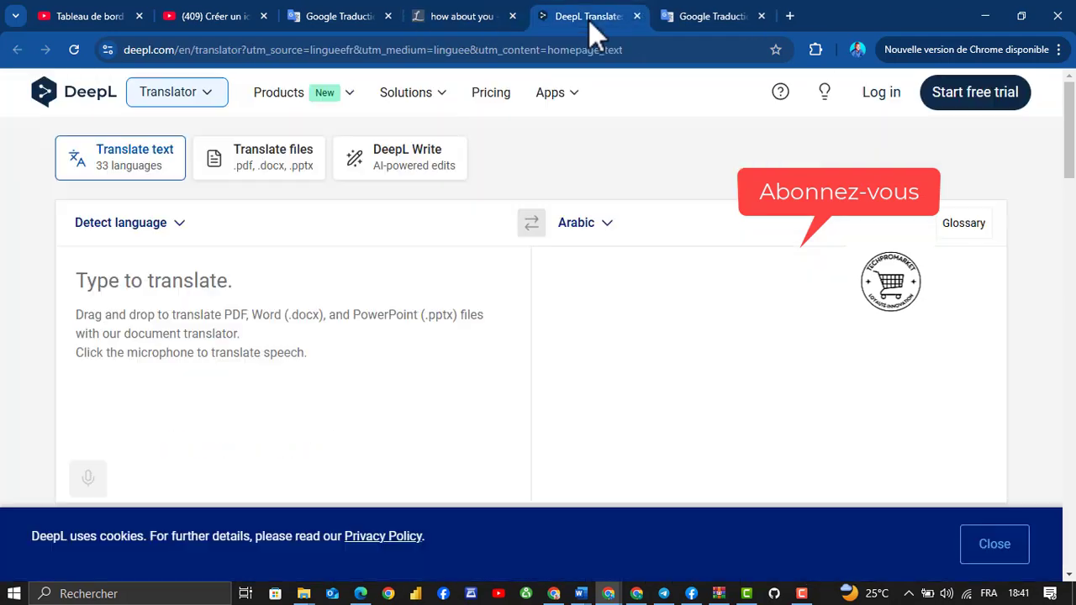
pyautogui.click(638, 18)
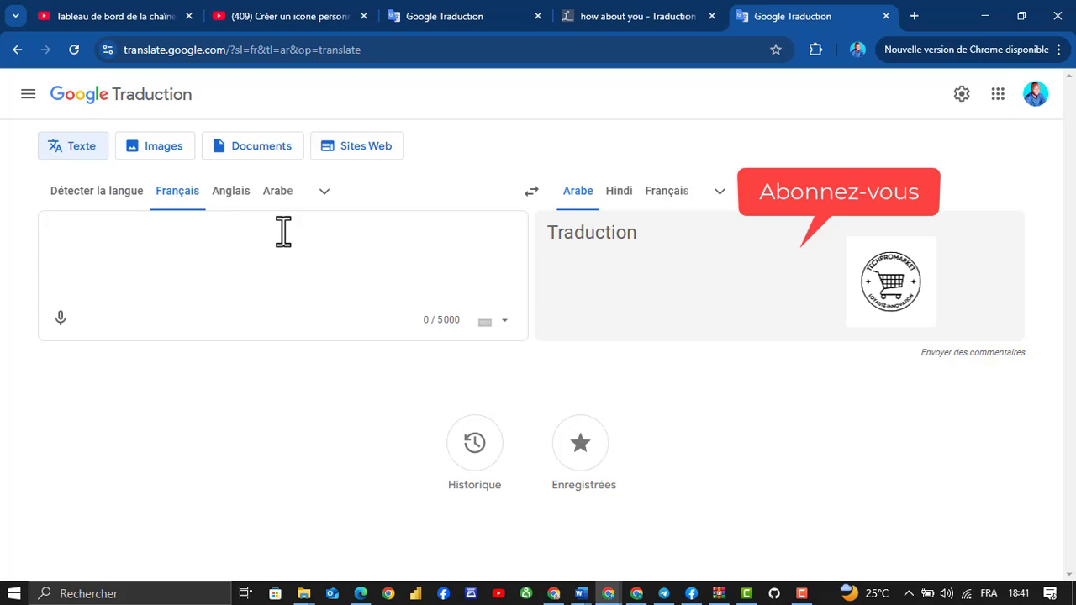
# Step: Switch to the Google Translate tab set to translate from English to French
pyautogui.click(439, 20)
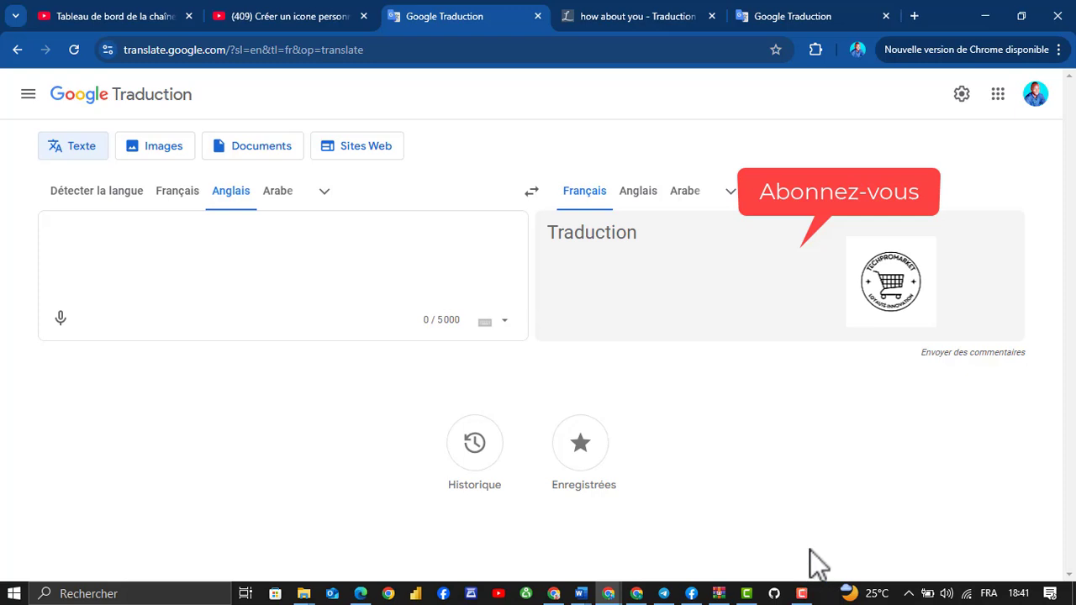
pyautogui.click(805, 594)
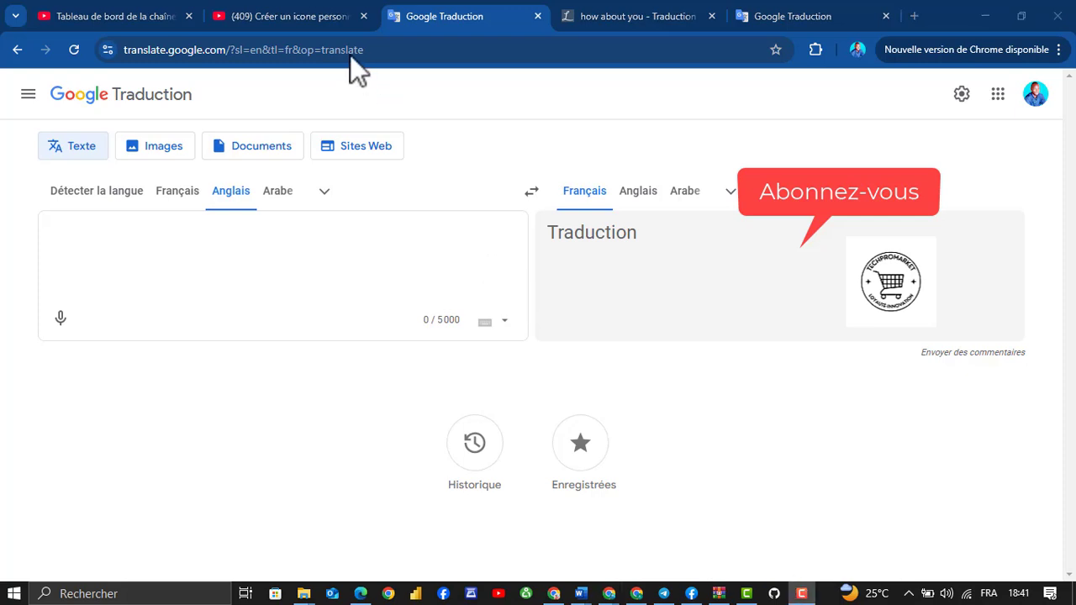